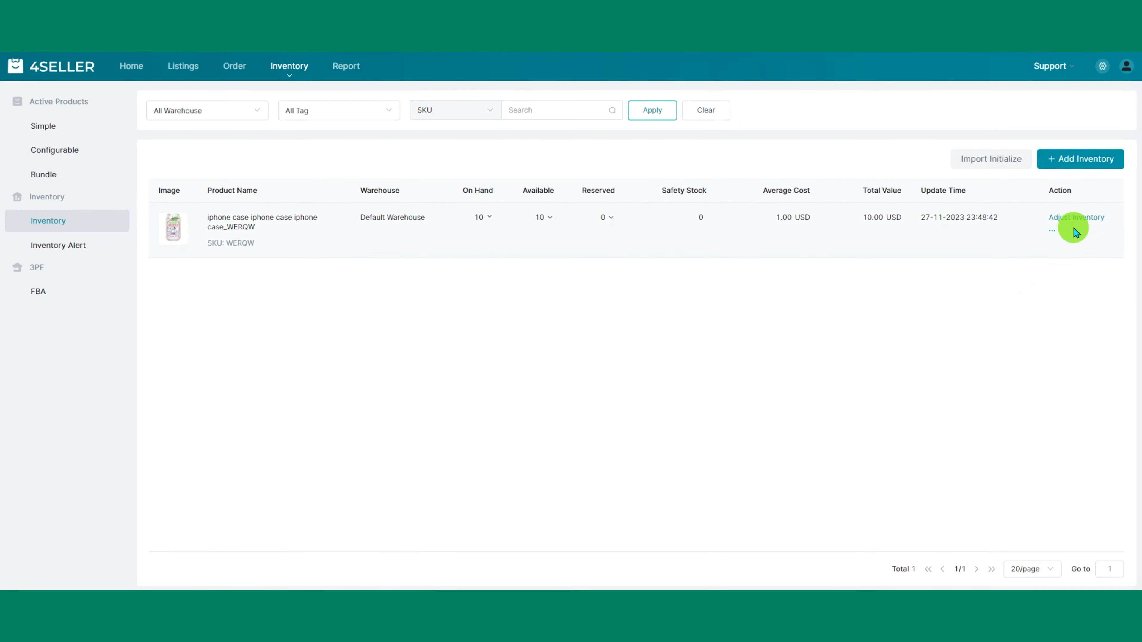
Step: Open the inventory adjustment form for the iphone case, close it, and view the Import Initialize form before closing it
{"action": "left_click", "coordinate": [1075, 218]}
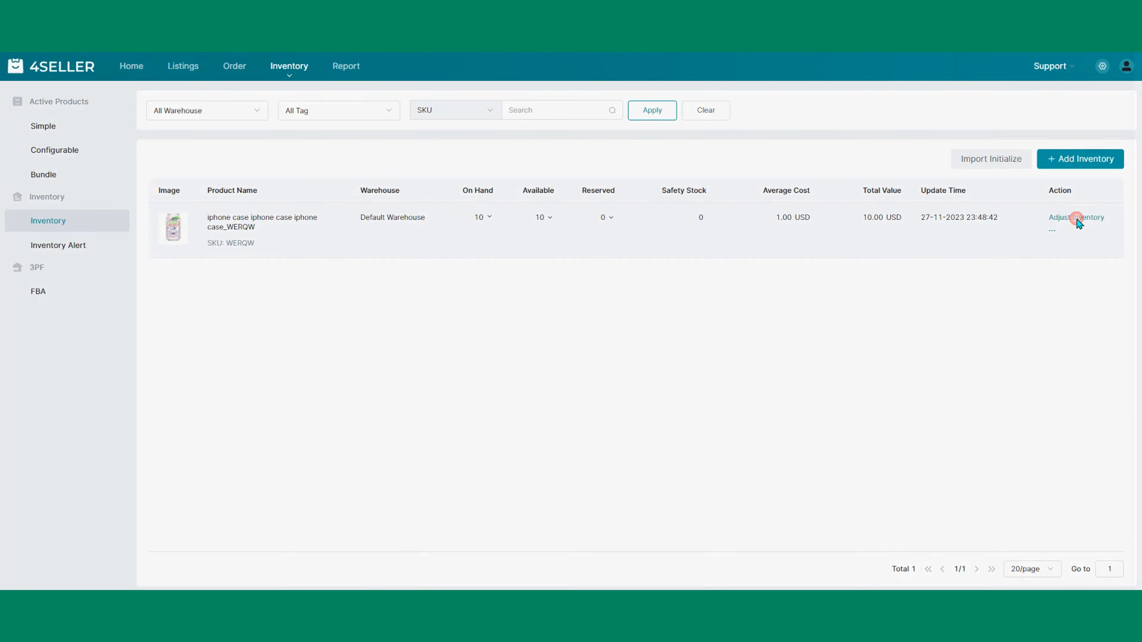
{"action": "left_click", "coordinate": [1114, 74]}
{"action": "left_click", "coordinate": [1002, 157]}
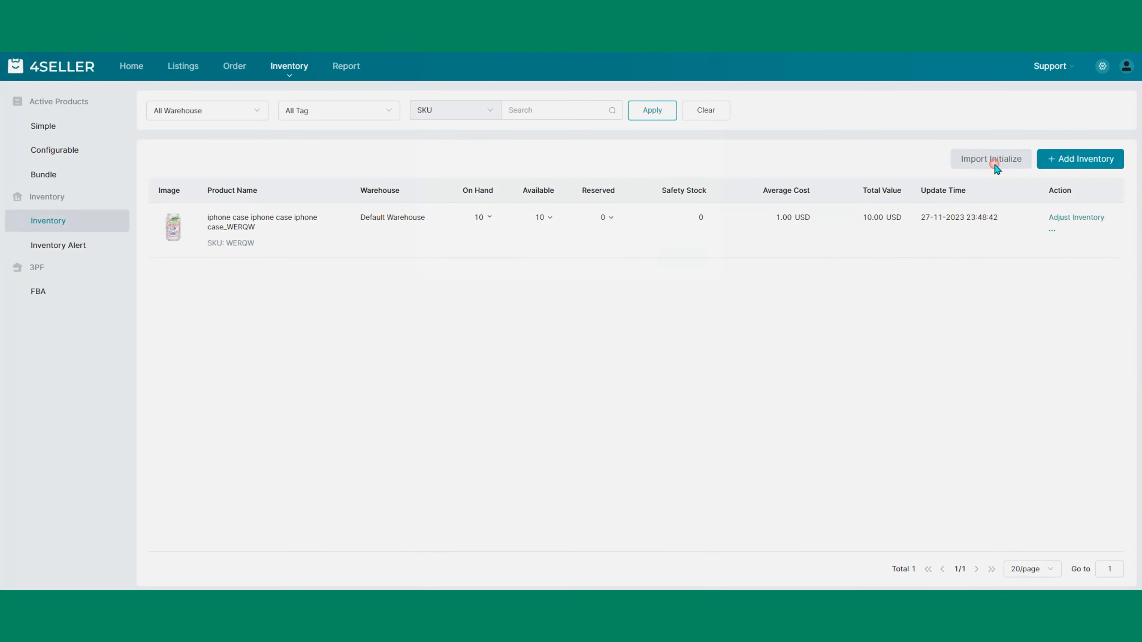
{"action": "left_click", "coordinate": [698, 151]}
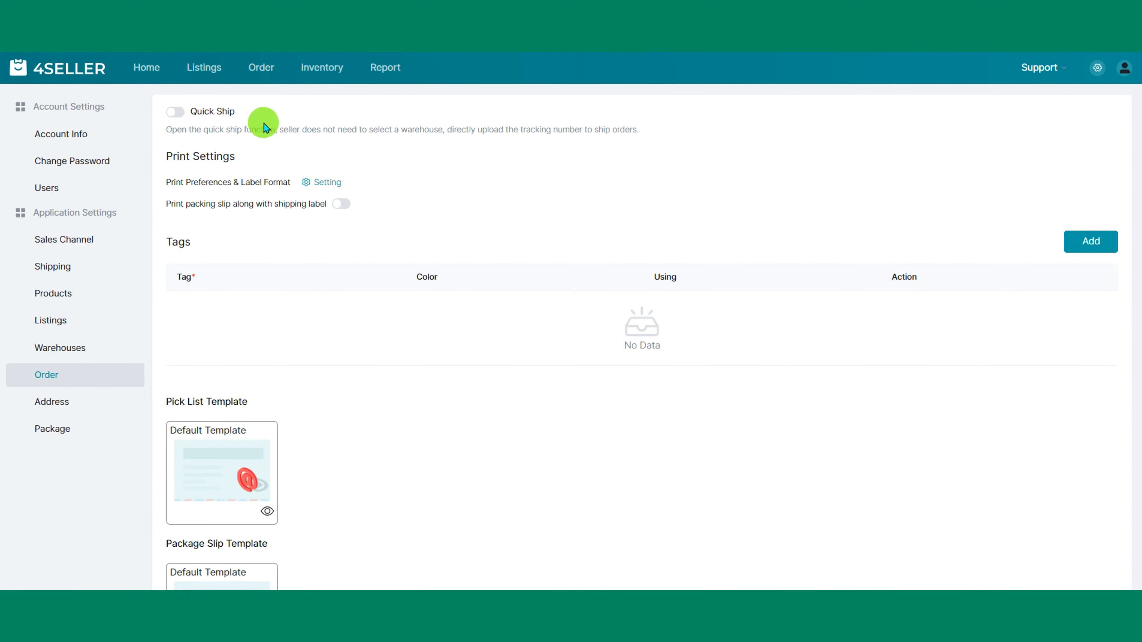
Step: Show the unmapped pending orders and copy the product name "The Collection Snowboard: Oxygen"
{"action": "left_click", "coordinate": [257, 70]}
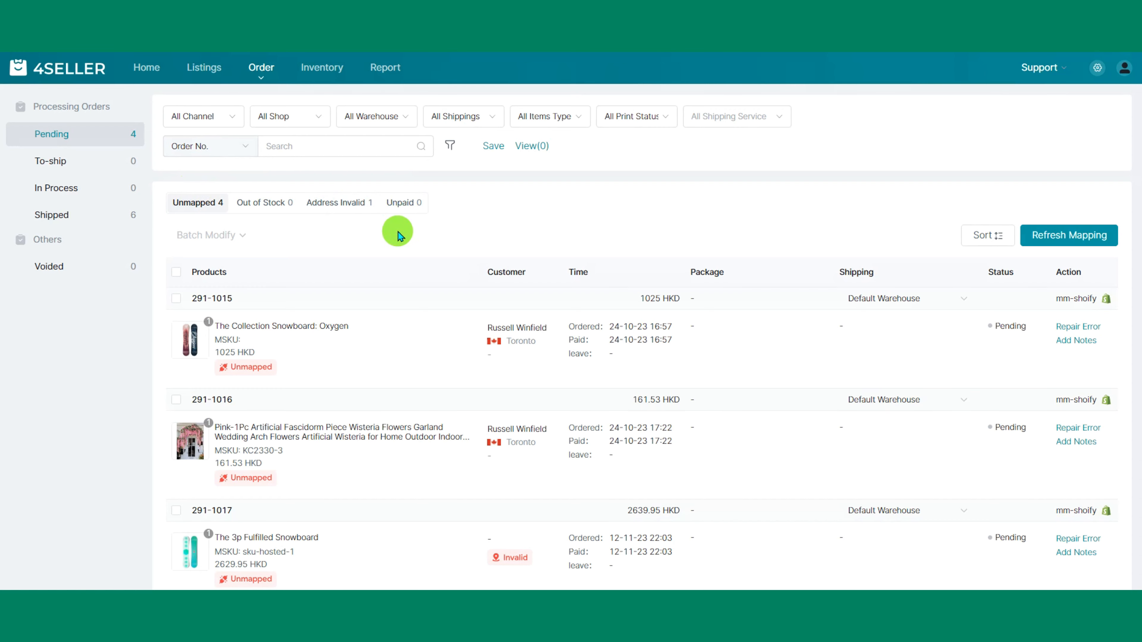
{"action": "left_click", "coordinate": [199, 211]}
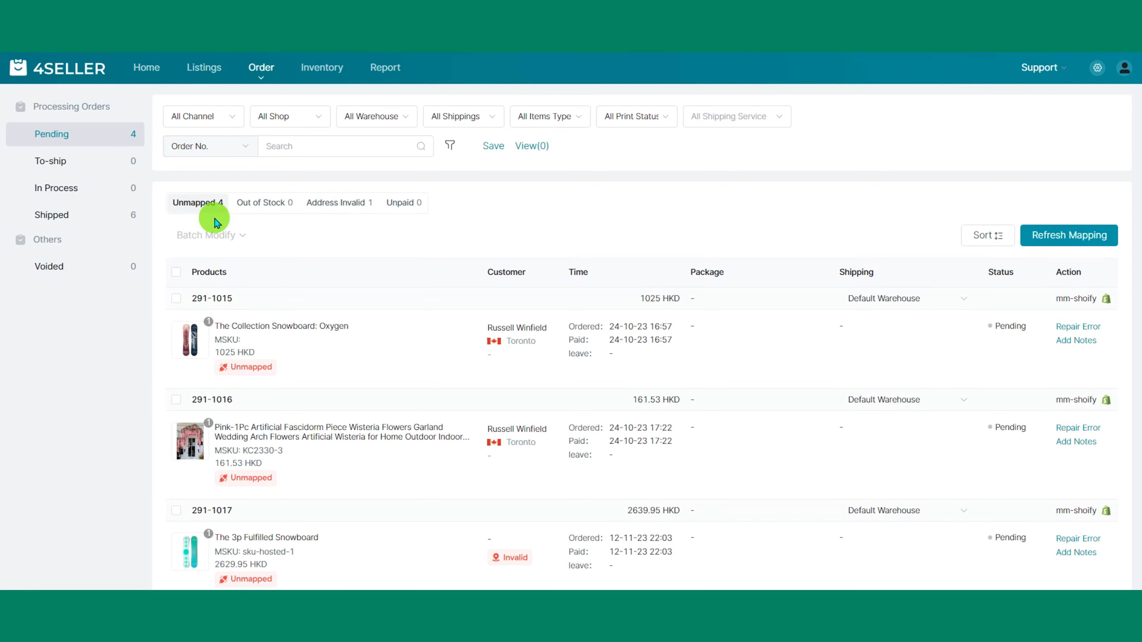
{"action": "mouse_move", "coordinate": [286, 327]}
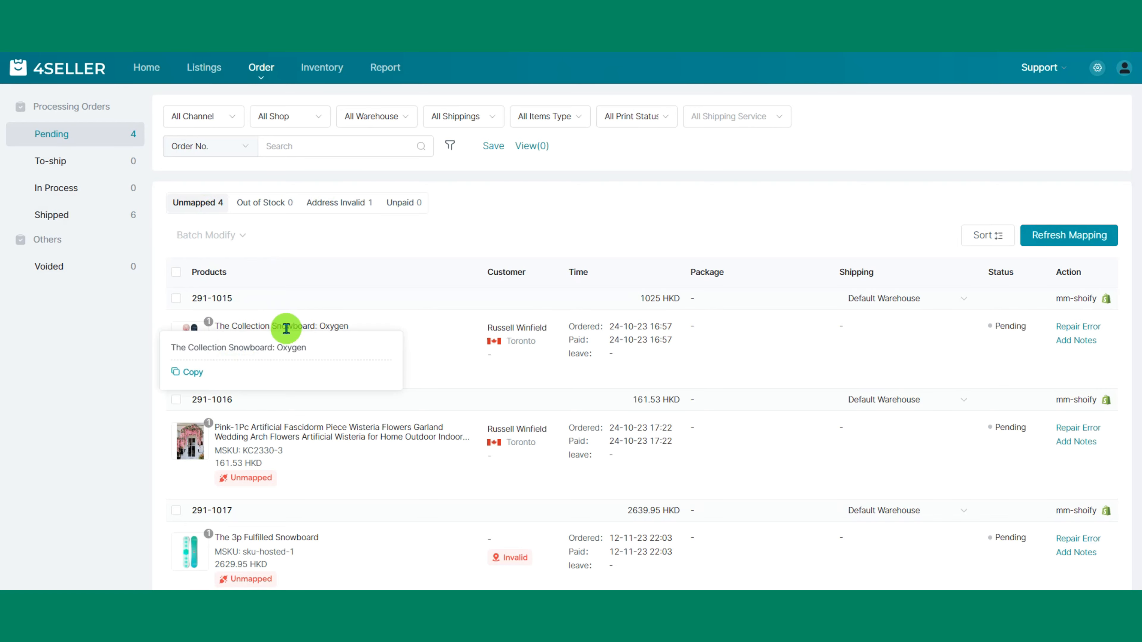
{"action": "left_click", "coordinate": [196, 373]}
Step: Map the unmapped snowboard item to SKU sdfgsdfg by searching its copied name, link the product, and refresh the mapping
{"action": "left_click", "coordinate": [231, 366]}
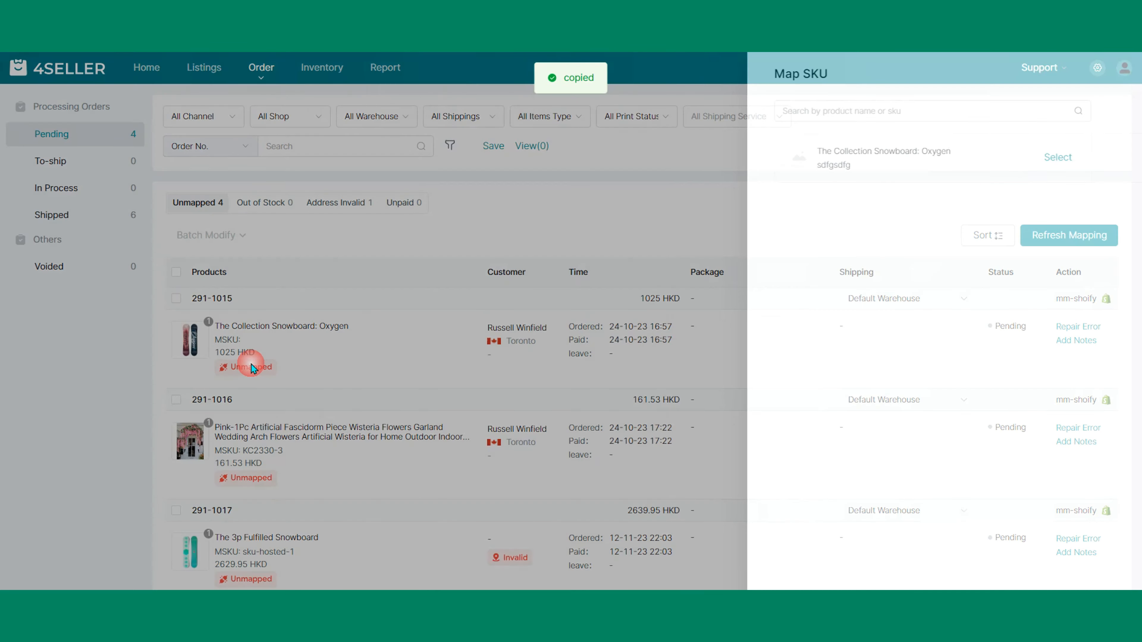
{"action": "left_click", "coordinate": [630, 113]}
{"action": "key", "text": "ctrl+v"}
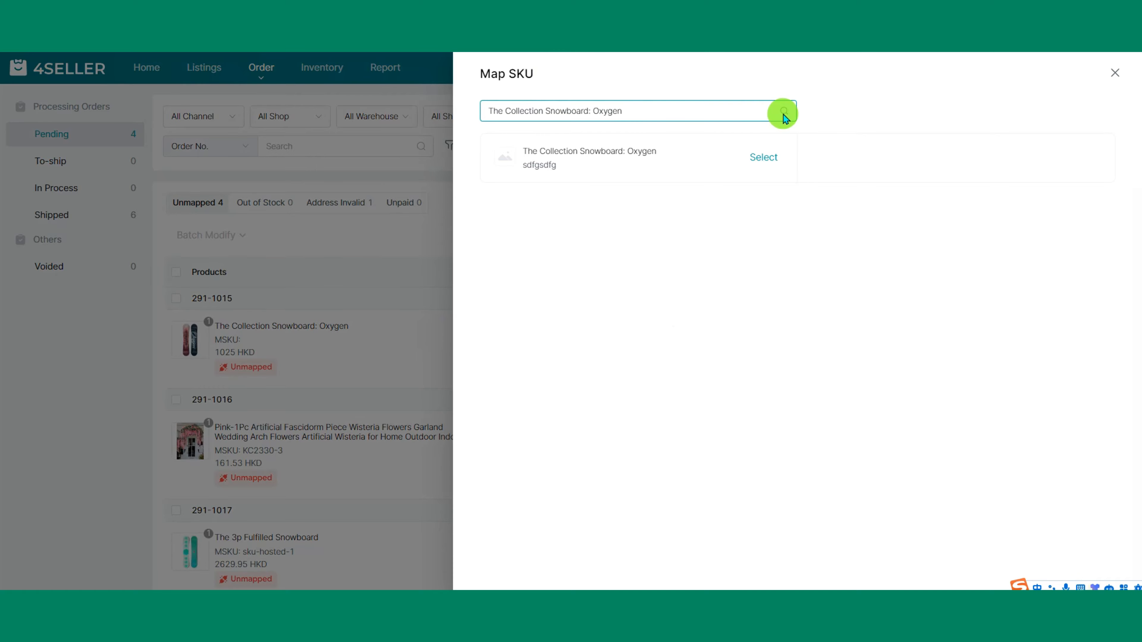
{"action": "left_click", "coordinate": [763, 157]}
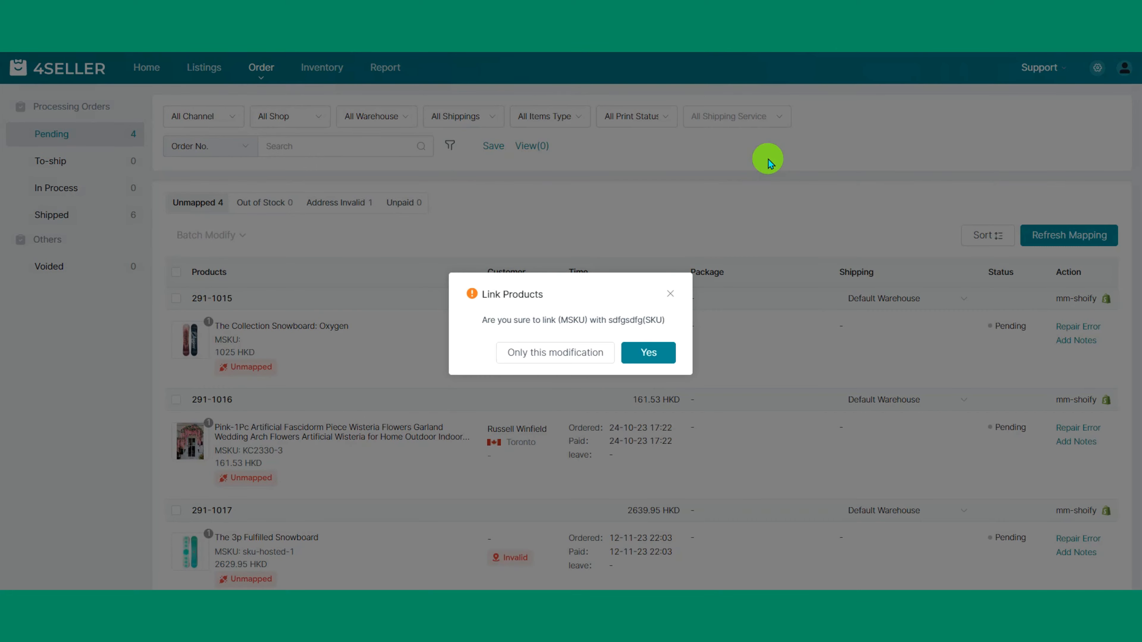
{"action": "left_click", "coordinate": [674, 346]}
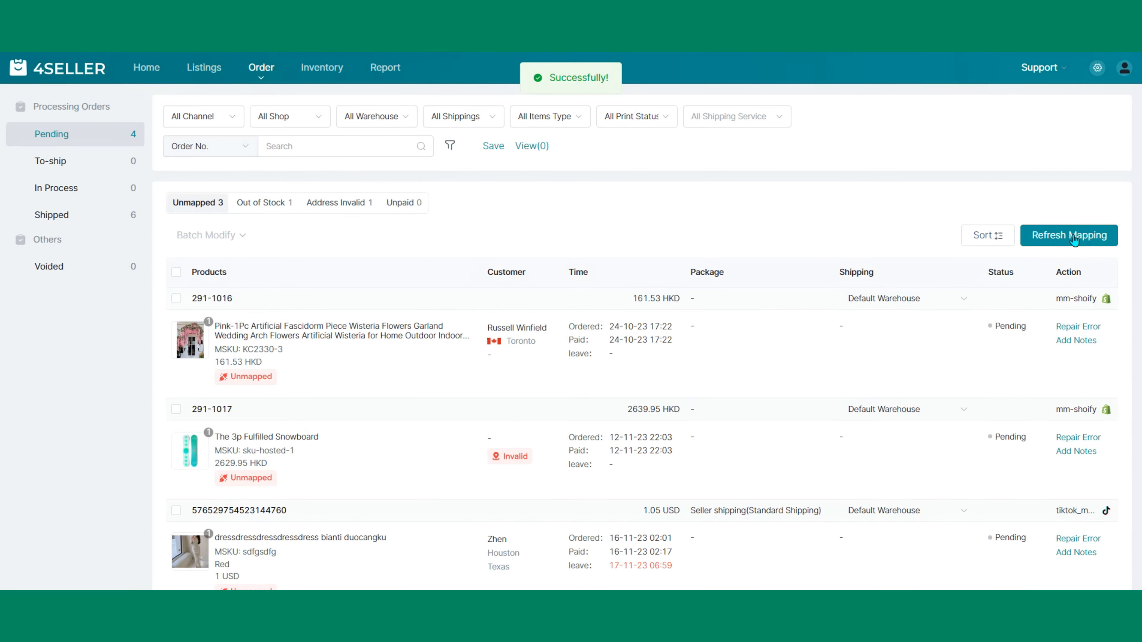
{"action": "left_click", "coordinate": [1074, 239]}
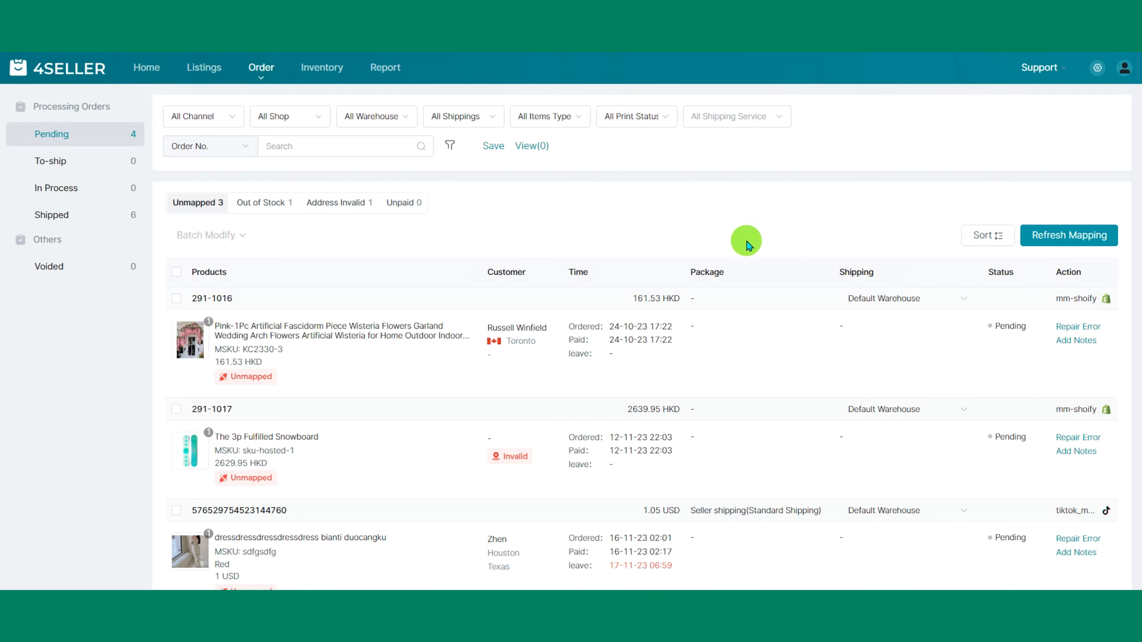
Step: Open a blank Create Simple Product form from the simple products list and review its fields
{"action": "left_click", "coordinate": [331, 77]}
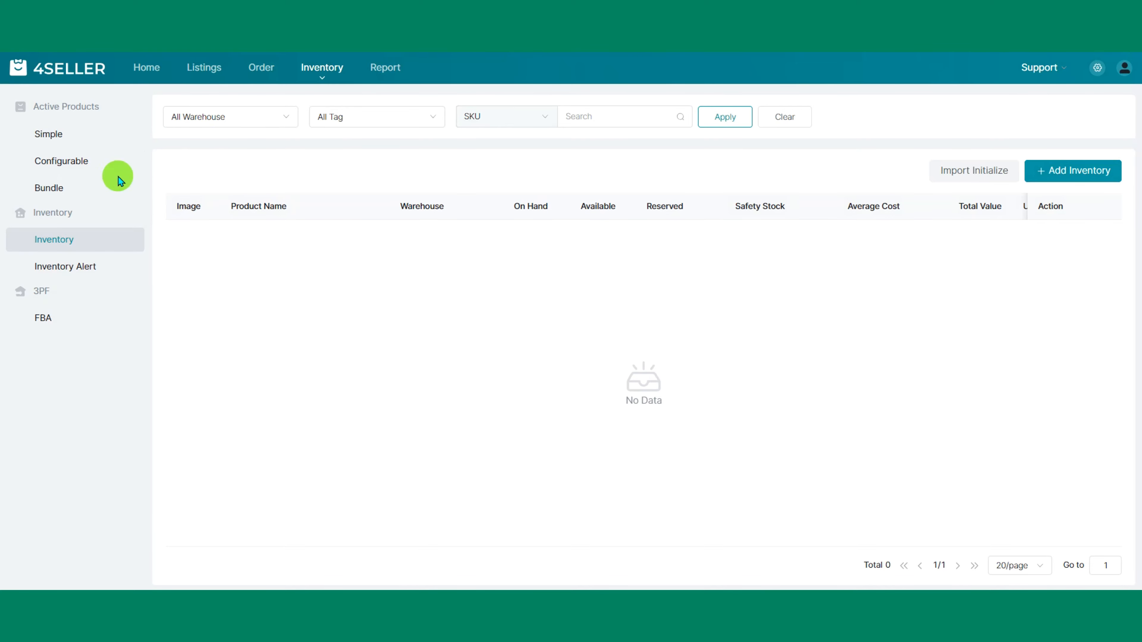
{"action": "left_click", "coordinate": [117, 137]}
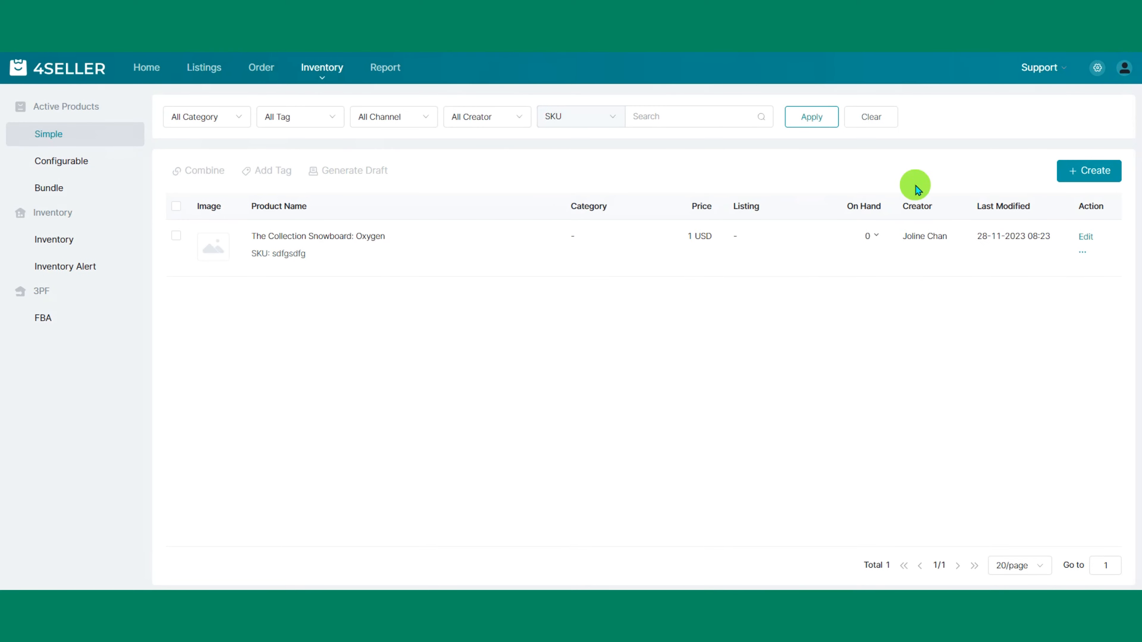
{"action": "left_click", "coordinate": [1089, 172]}
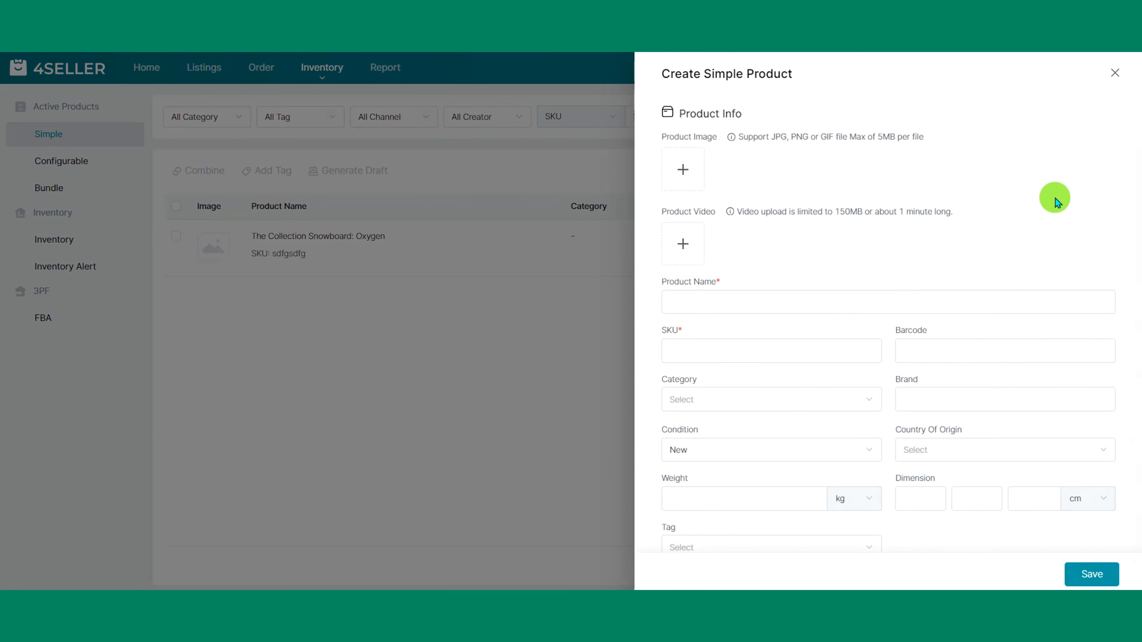
{"action": "scroll", "coordinate": [1002, 336], "scroll_direction": "down", "scroll_amount": 5}
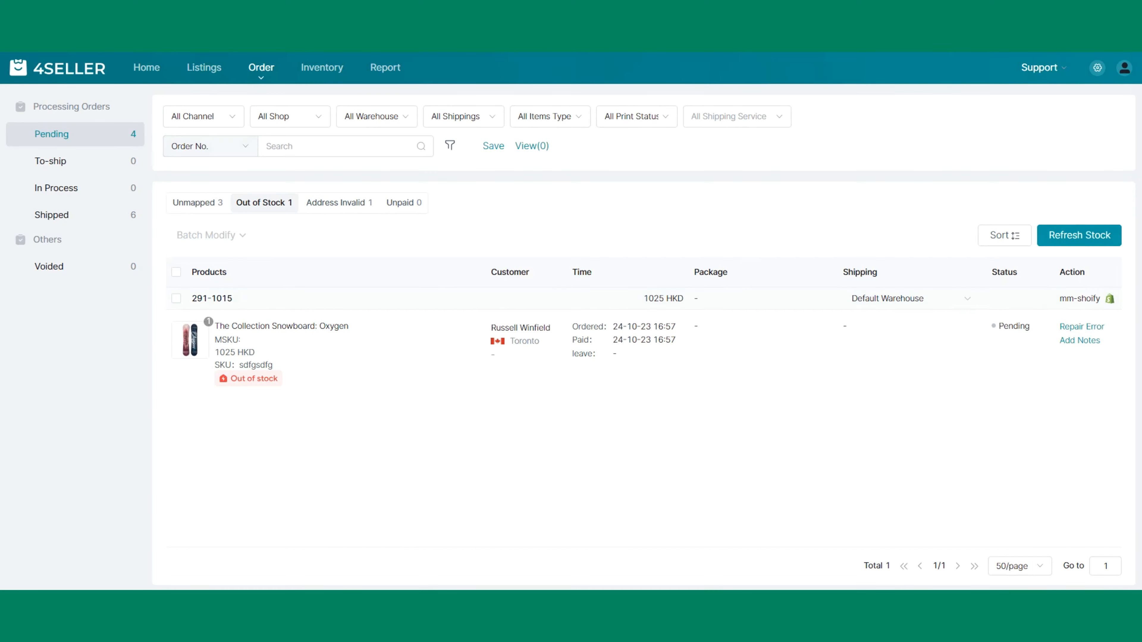
Step: Refresh stock for the out-of-stock orders, copy the snowboard item's SKU, and filter the inventory by SKU sdfgsdfg
{"action": "left_click", "coordinate": [1093, 240]}
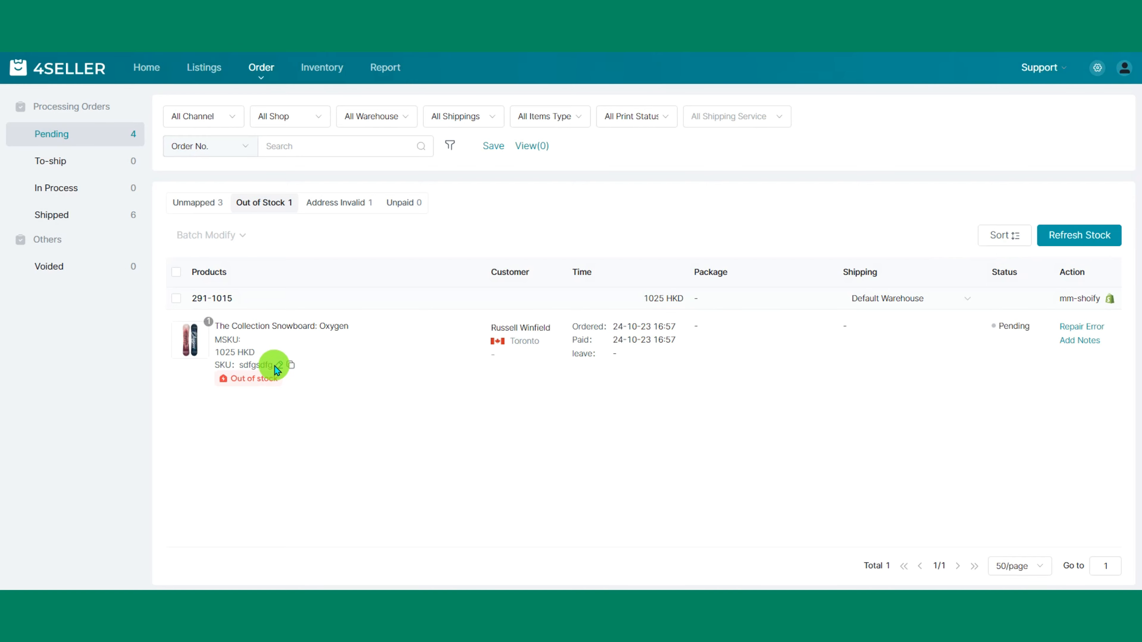
{"action": "left_click", "coordinate": [290, 366]}
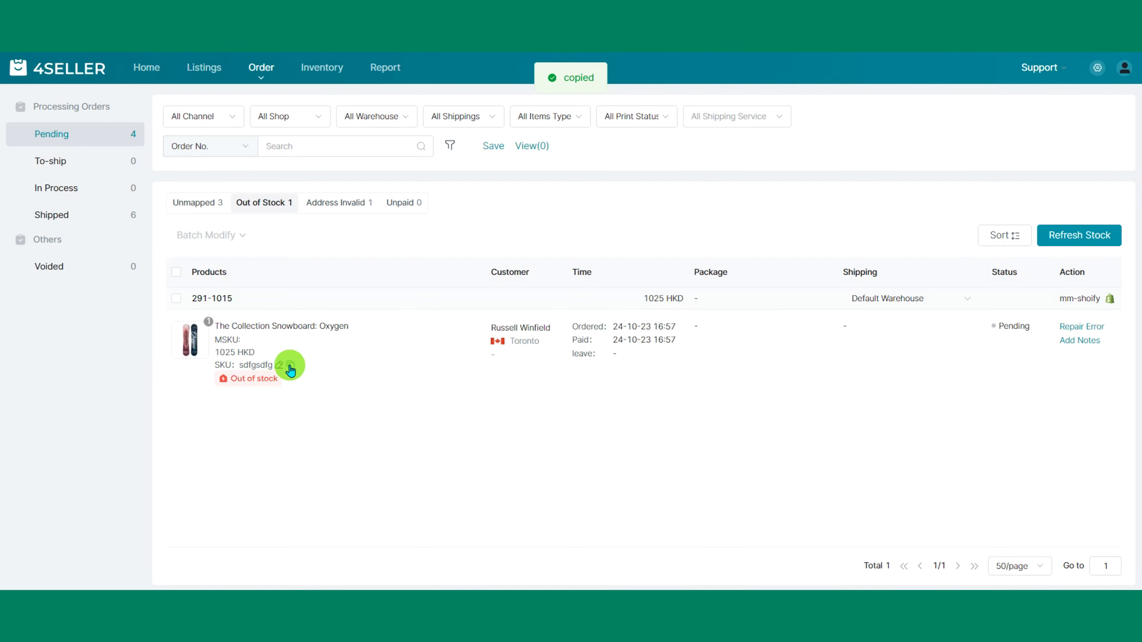
{"action": "left_click", "coordinate": [315, 73]}
{"action": "left_click", "coordinate": [604, 116]}
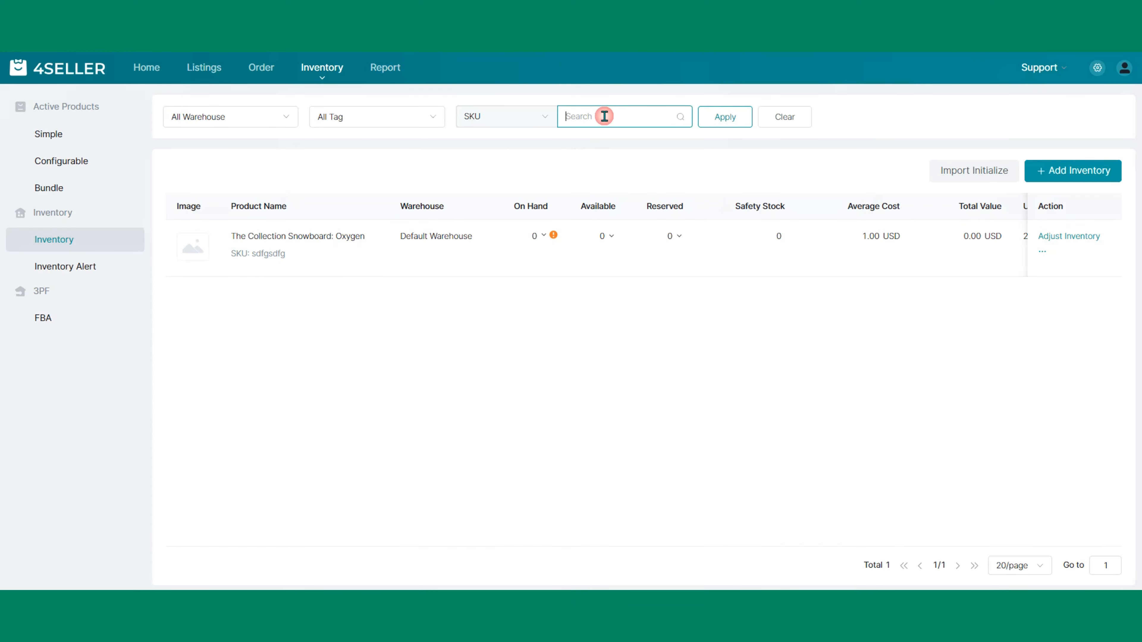
{"action": "key", "text": "ctrl+v"}
{"action": "left_click", "coordinate": [719, 121]}
{"action": "mouse_move", "coordinate": [789, 255]}
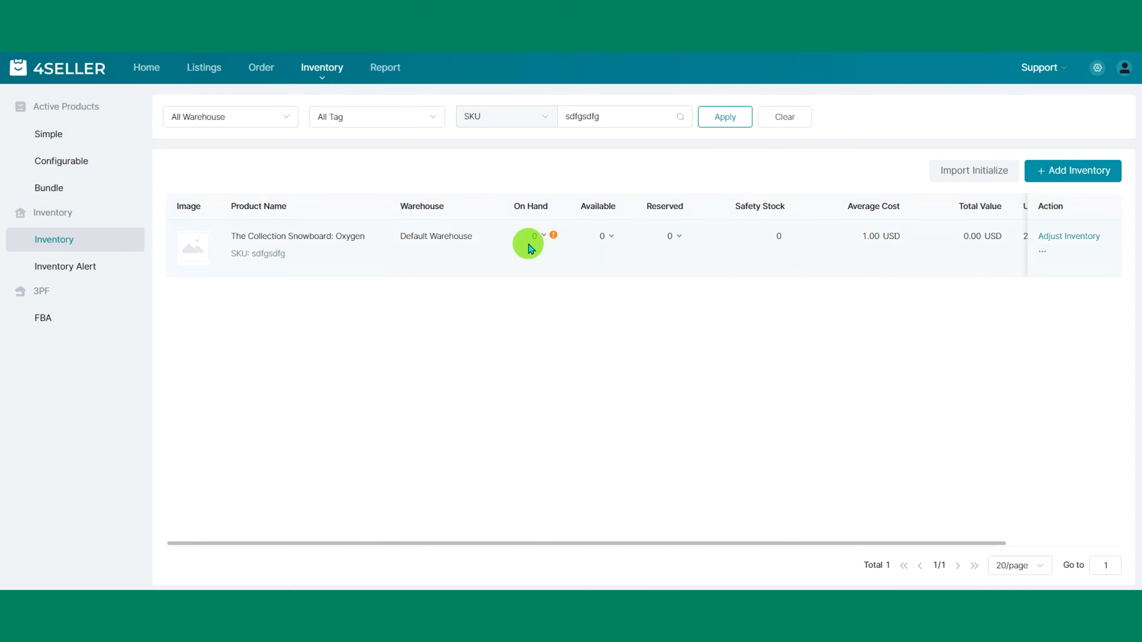
Step: Add 2 units to the on-hand inventory of The Collection Snowboard: Oxygen at the Default Location and save
{"action": "left_click", "coordinate": [1051, 239]}
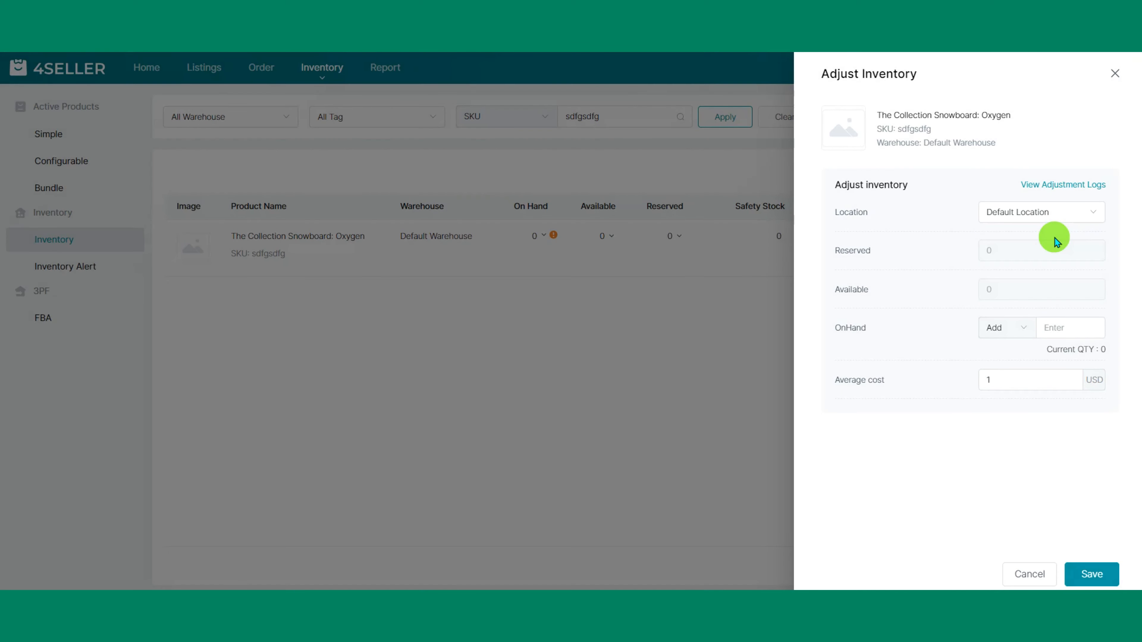
{"action": "left_click", "coordinate": [1058, 326]}
{"action": "type", "text": "2"}
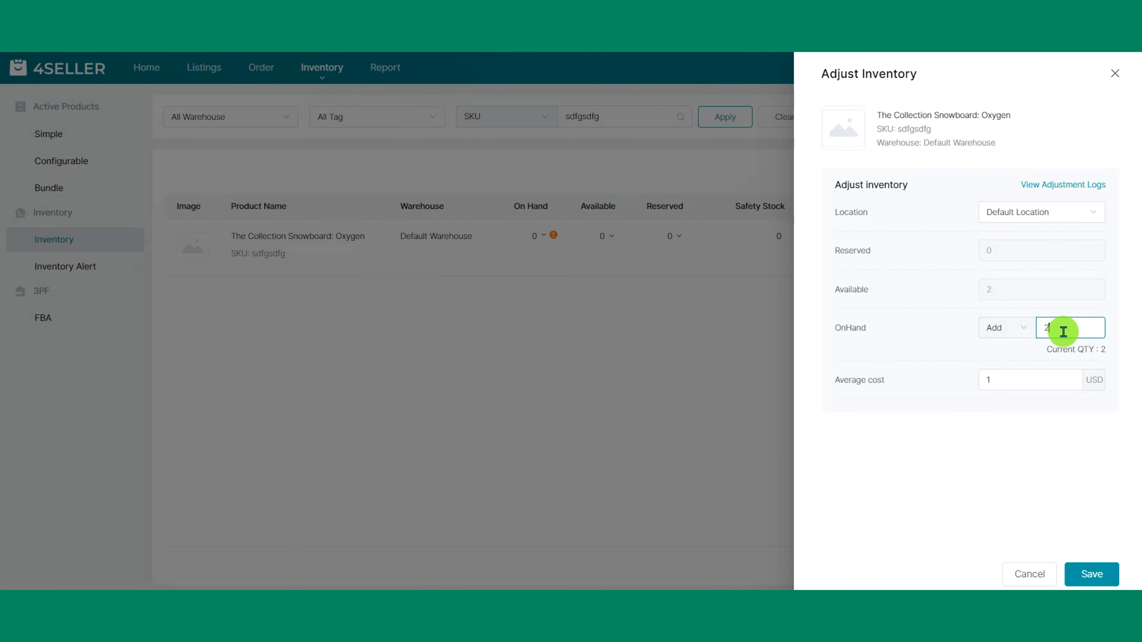
{"action": "left_click", "coordinate": [1091, 576]}
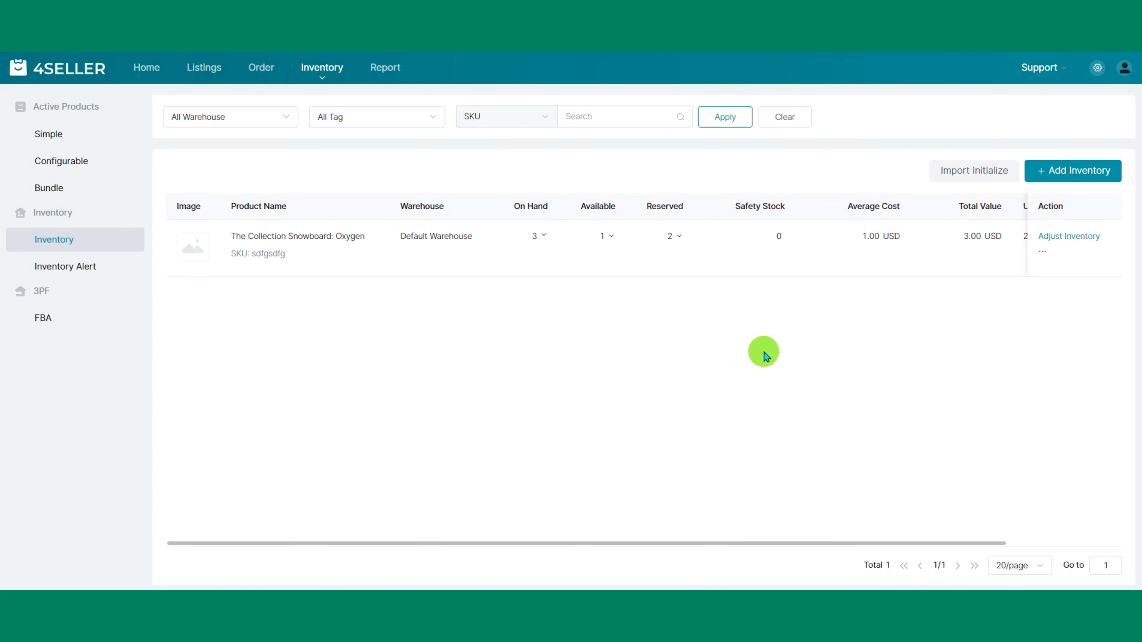
Step: Open the inventory's Import Initialize function and refresh stock for the out-of-stock pending orders
{"action": "left_click", "coordinate": [949, 169]}
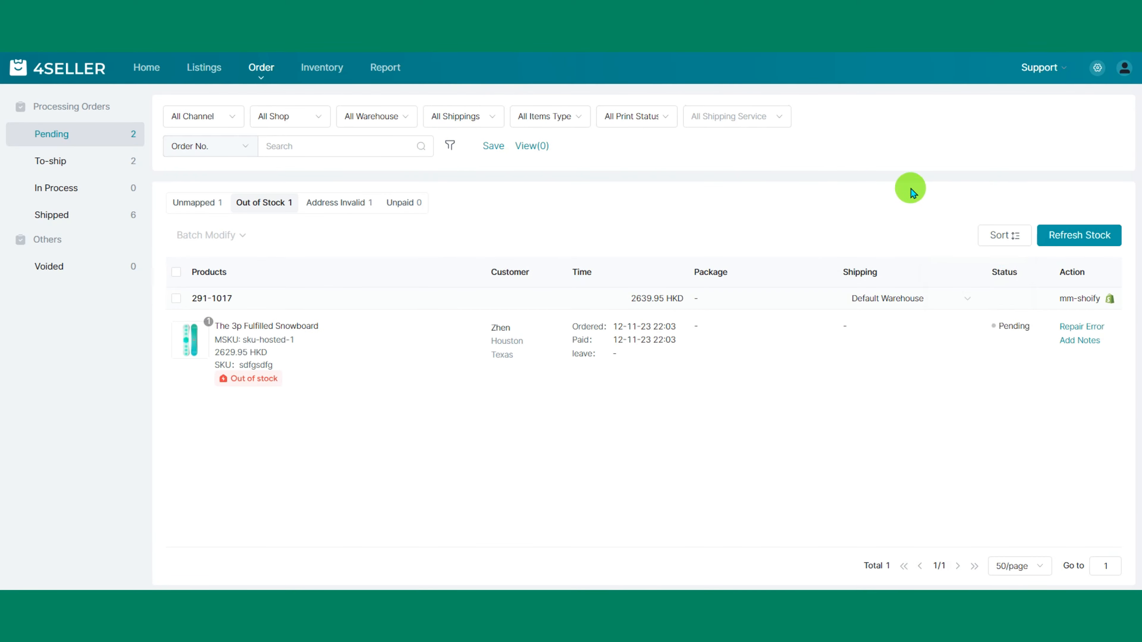
{"action": "left_click", "coordinate": [1074, 245]}
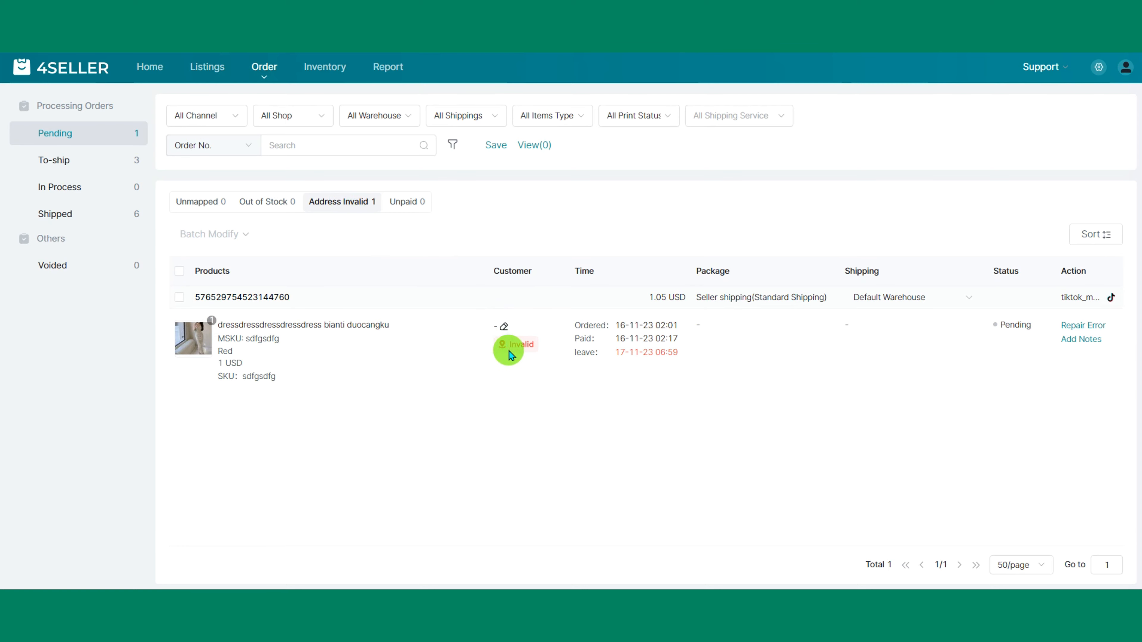
Step: Edit and save the shipping address of the dress order marked invalid, and open the unpaid orders
{"action": "left_click", "coordinate": [506, 328]}
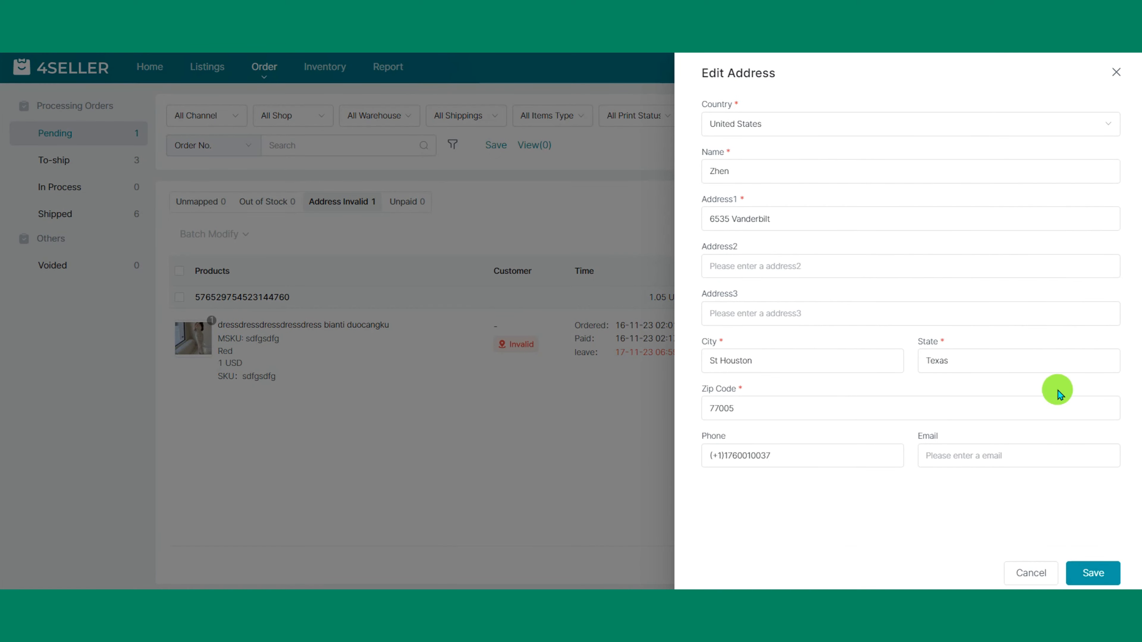
{"action": "left_click", "coordinate": [1093, 574]}
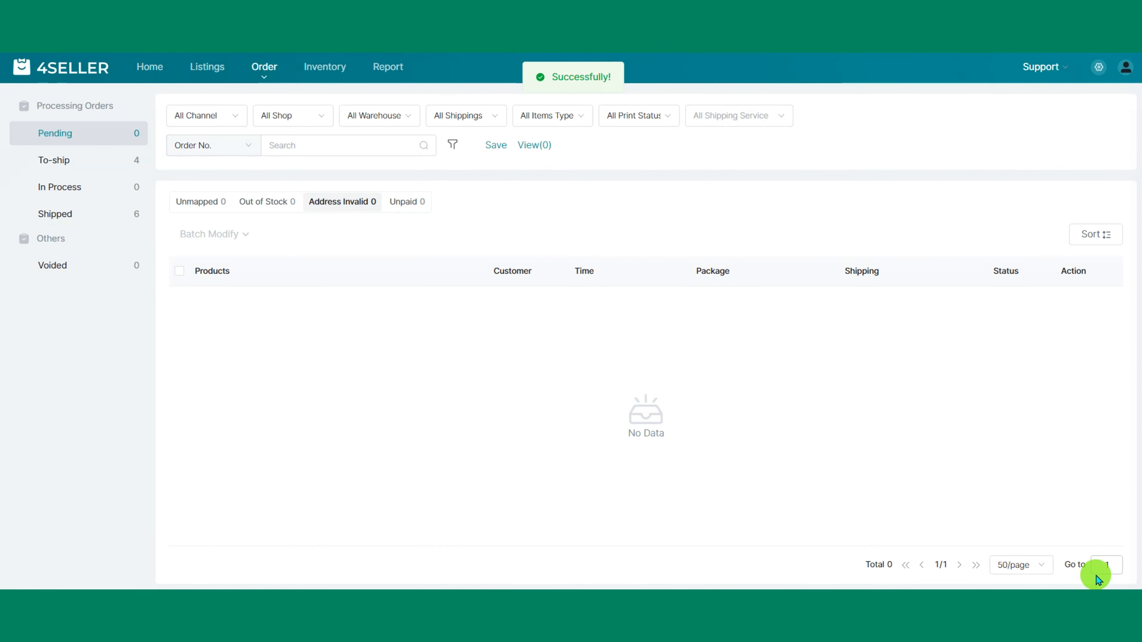
{"action": "left_click", "coordinate": [405, 203]}
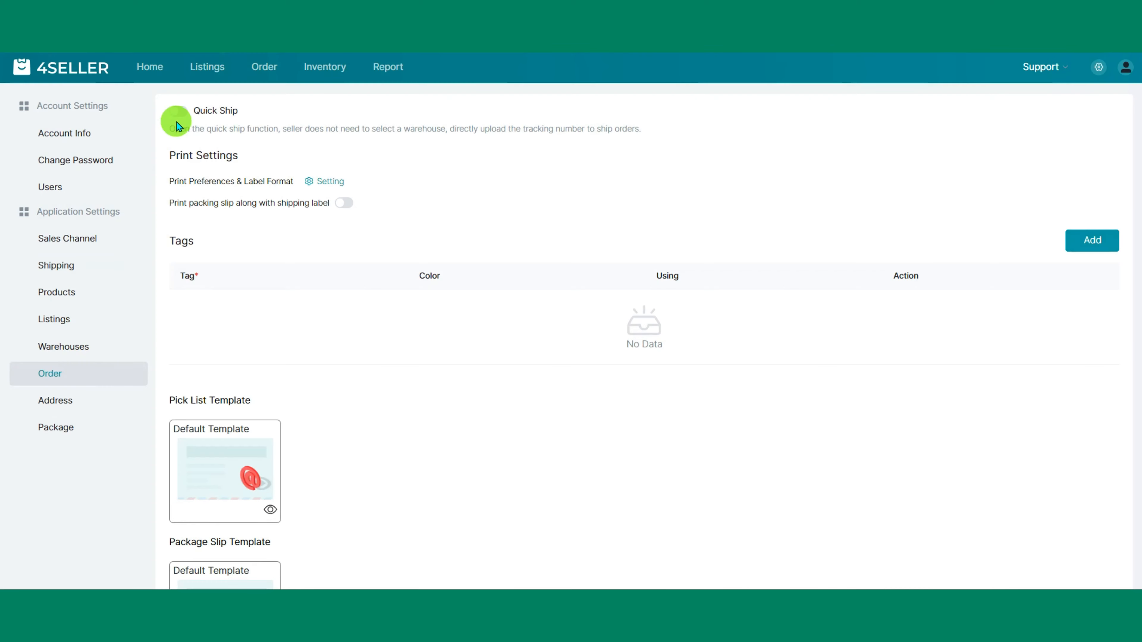
Step: Enable Quick Ship in the order settings and open the To-ship orders
{"action": "left_click", "coordinate": [178, 112]}
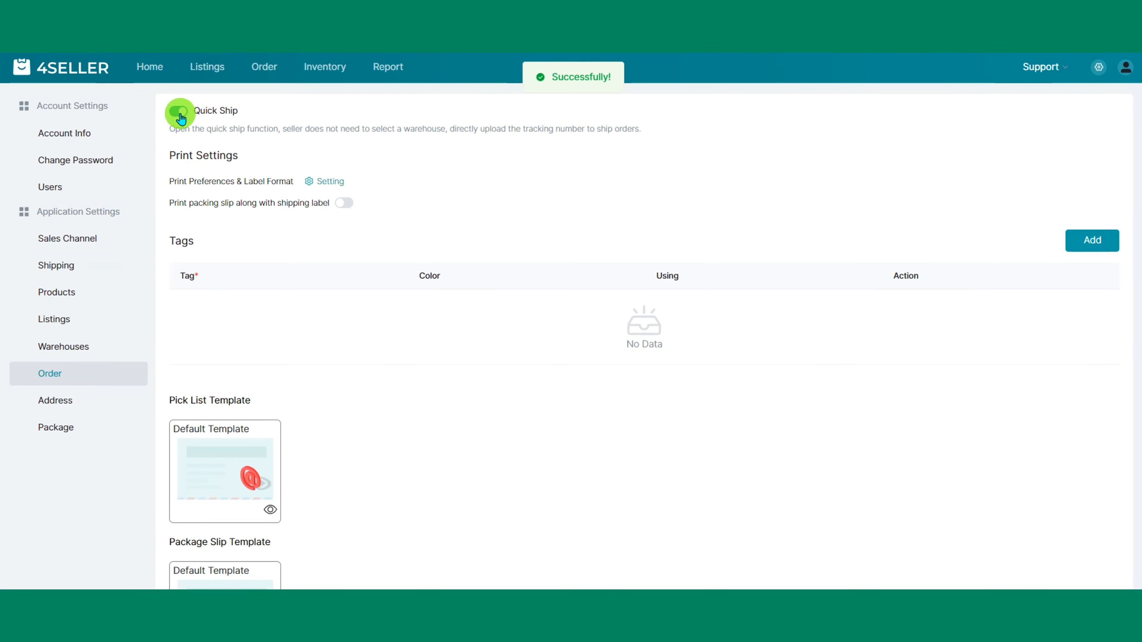
{"action": "left_click", "coordinate": [264, 67]}
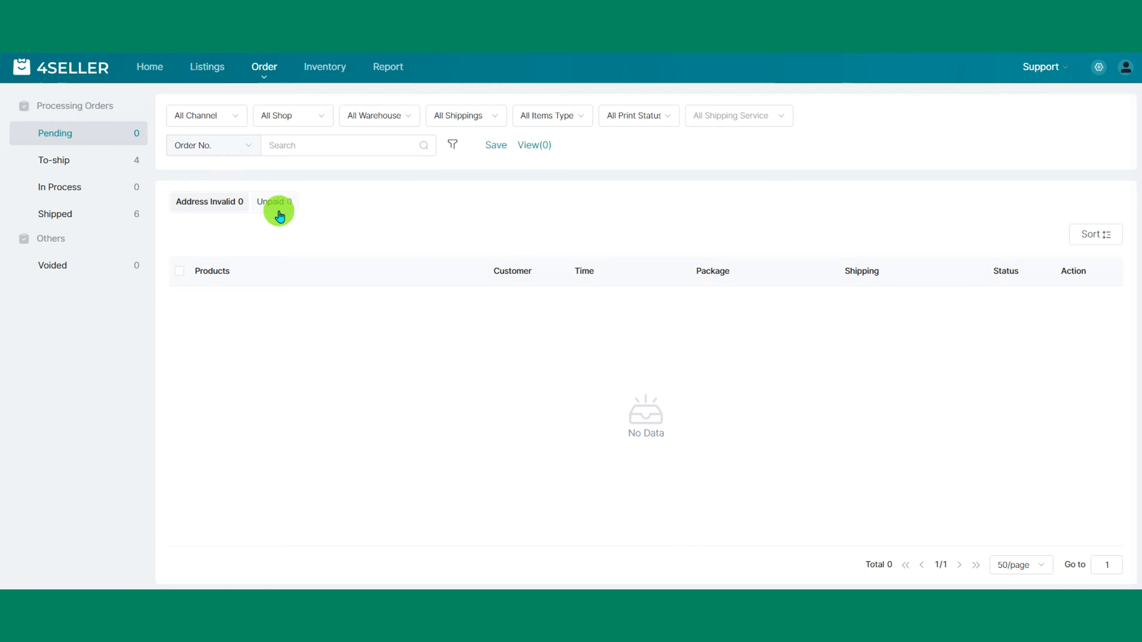
{"action": "left_click", "coordinate": [89, 171]}
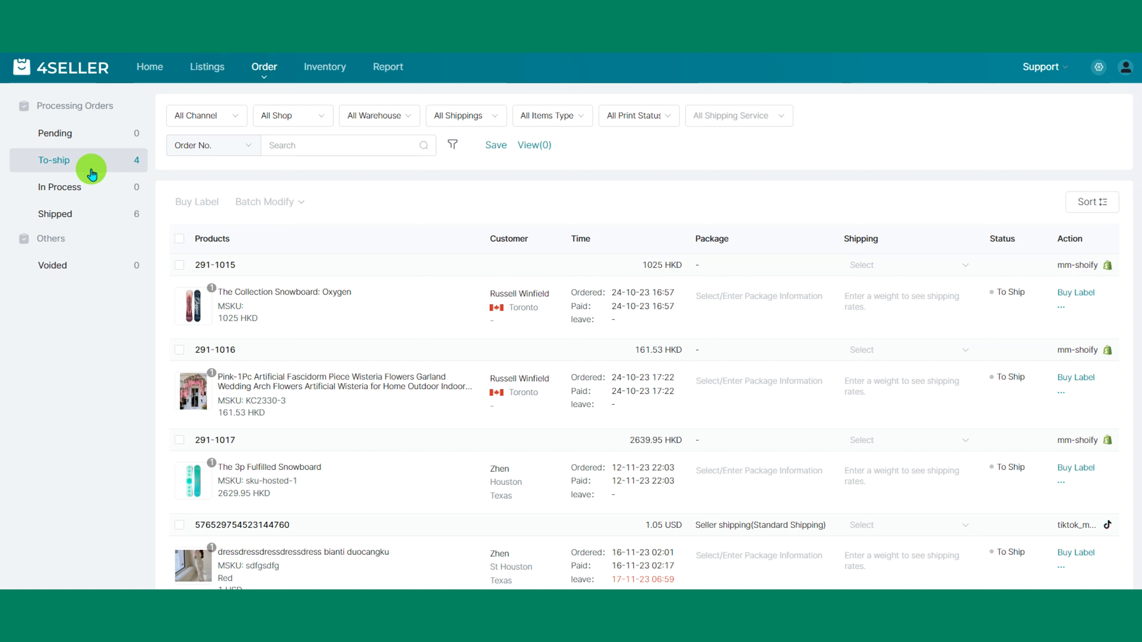
Step: Review the batch shipping info and Shipping From forms for the Collection Snowboard: Oxygen order without changing anything
{"action": "left_click", "coordinate": [179, 268]}
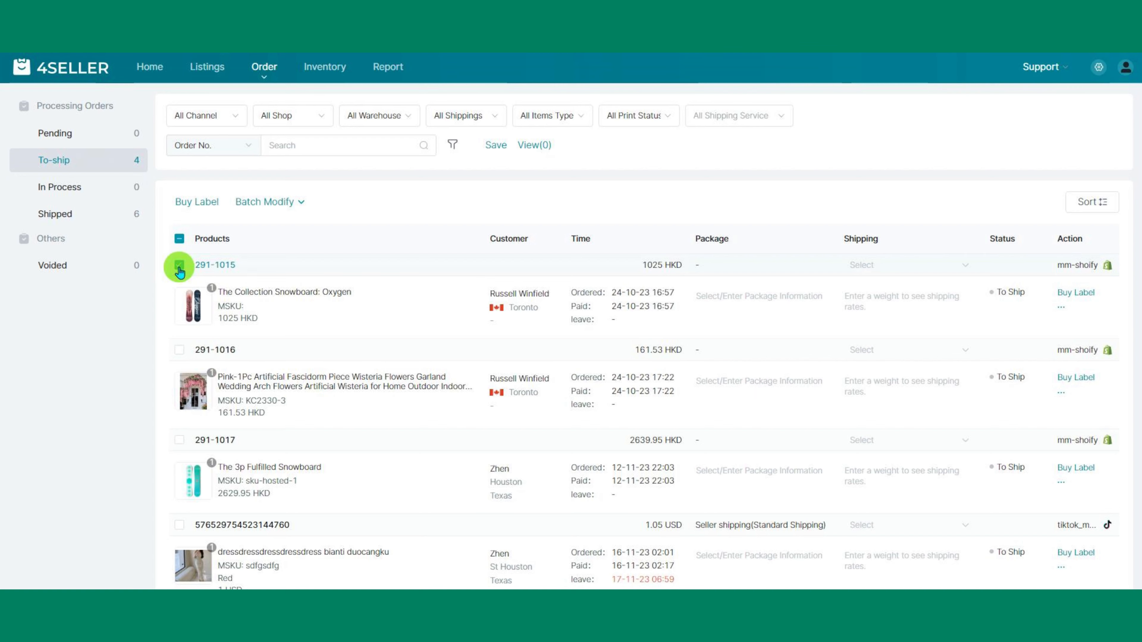
{"action": "left_click", "coordinate": [278, 203]}
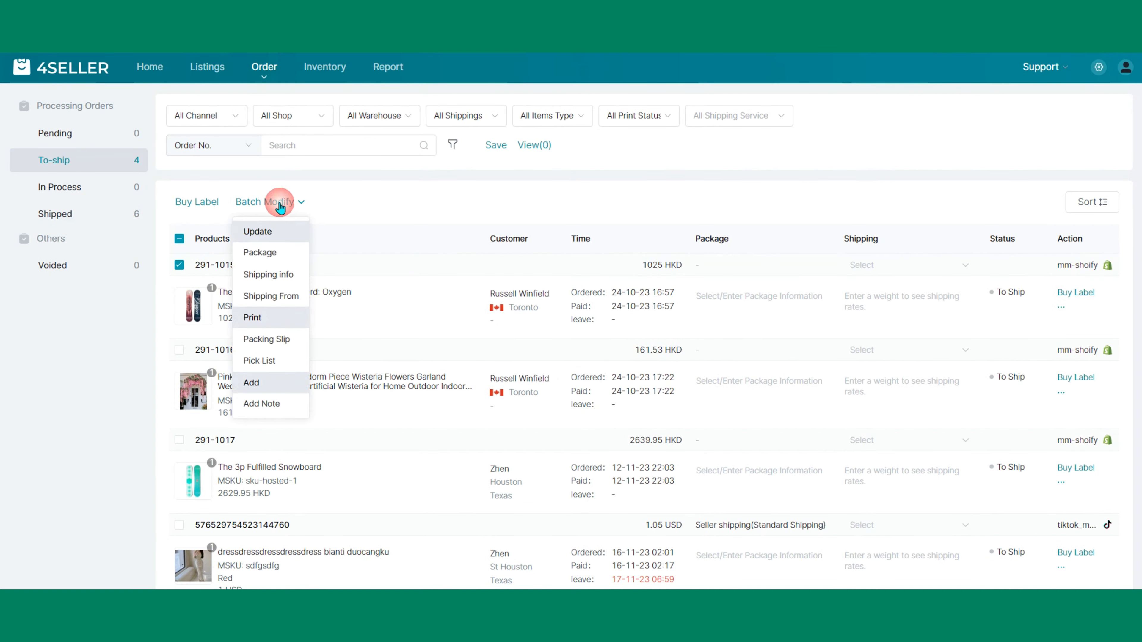
{"action": "left_click", "coordinate": [288, 270]}
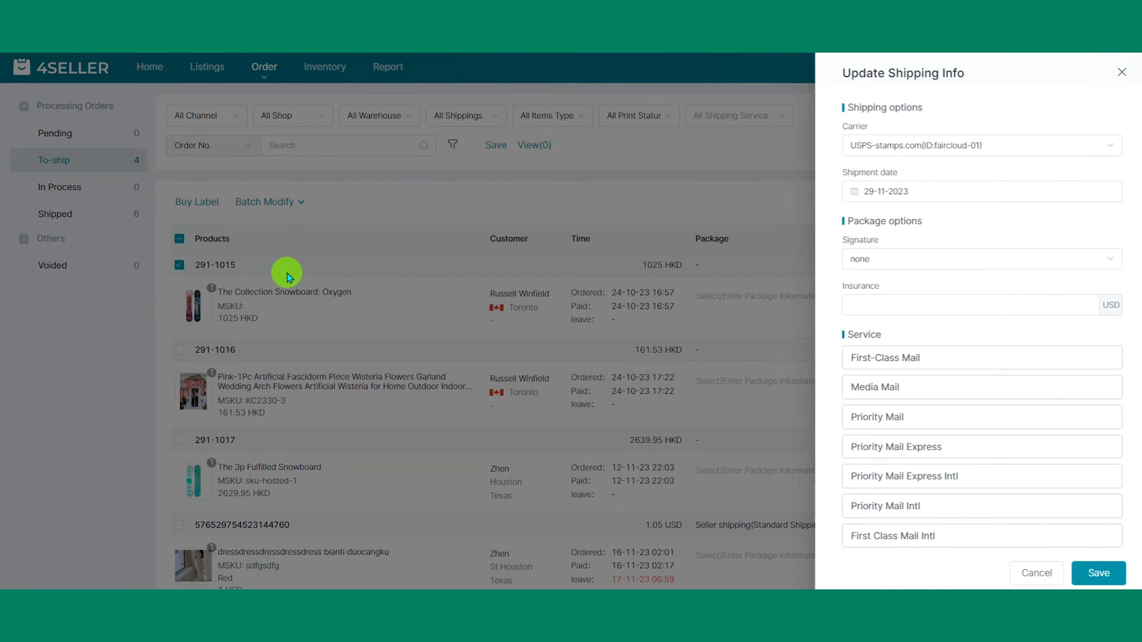
{"action": "left_click", "coordinate": [1116, 72]}
{"action": "left_click", "coordinate": [299, 203]}
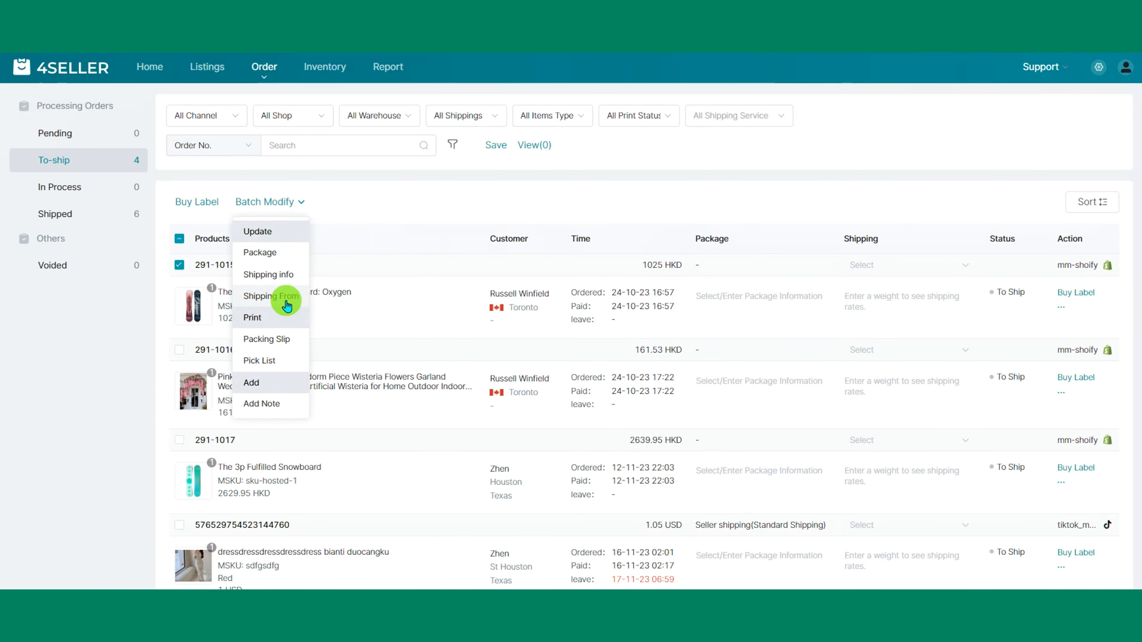
{"action": "left_click", "coordinate": [289, 298]}
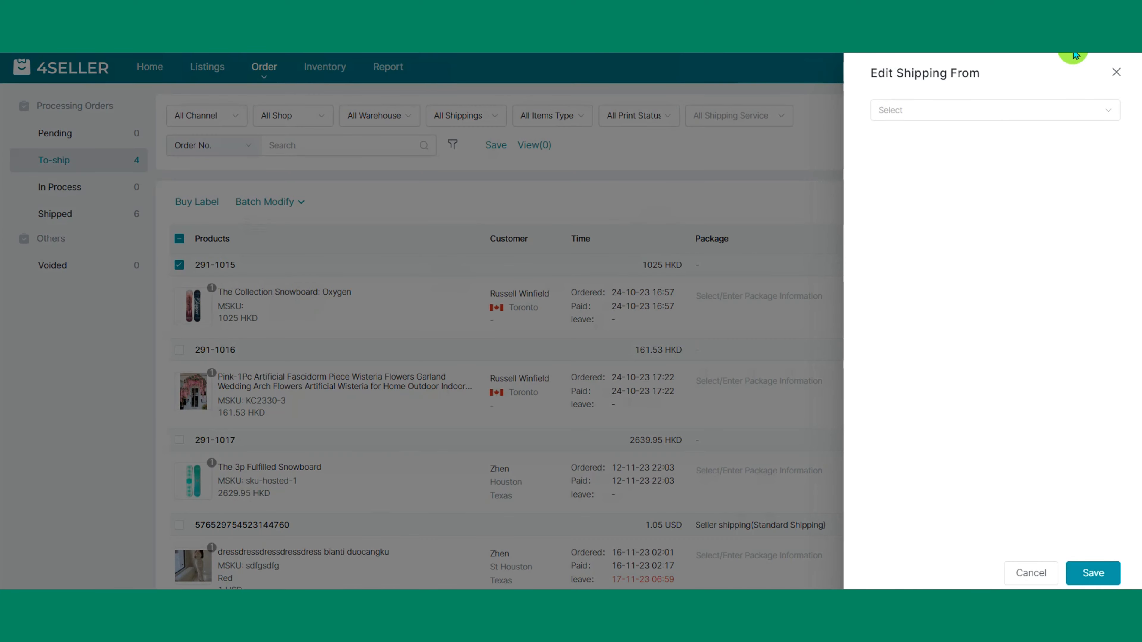
{"action": "left_click", "coordinate": [1116, 72]}
Step: View the batch warehouse form for the Collection Snowboard: Oxygen order and close it without choosing a warehouse
{"action": "left_click", "coordinate": [179, 265]}
{"action": "left_click", "coordinate": [269, 202]}
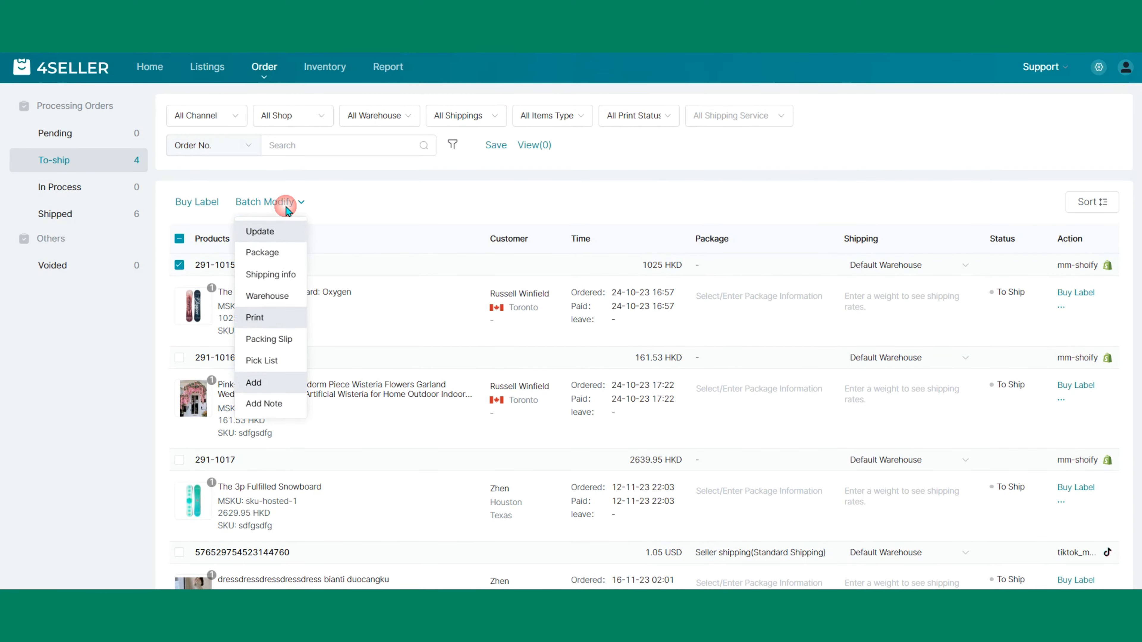
{"action": "left_click", "coordinate": [275, 298]}
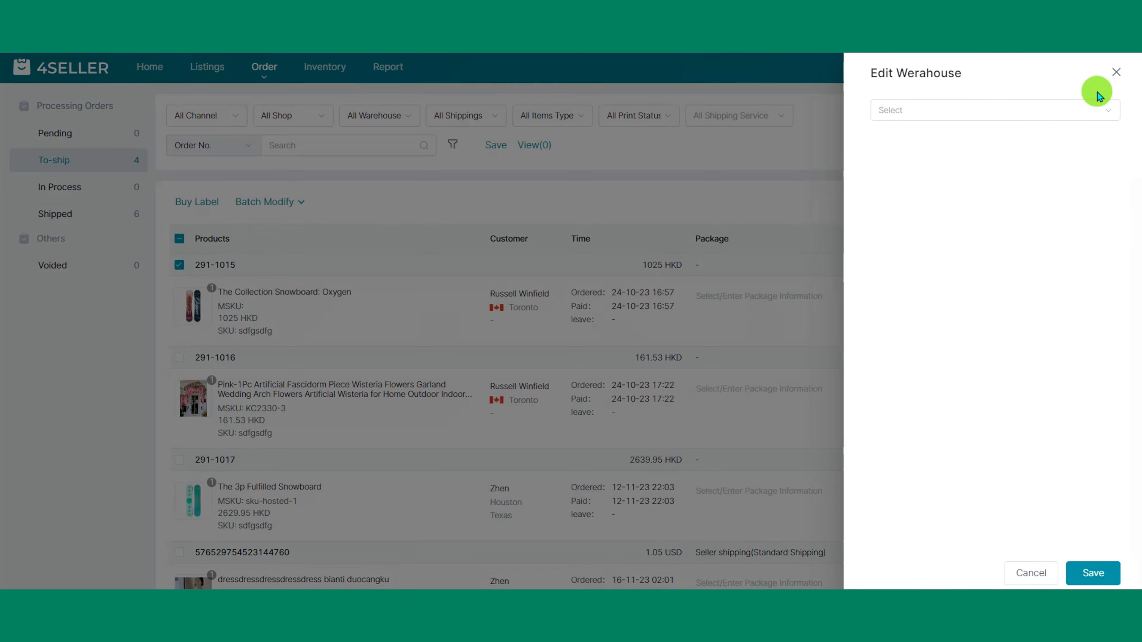
{"action": "left_click", "coordinate": [1116, 73]}
Step: Look over the package and shipping info forms of the Collection Snowboard: Oxygen order and close them unsaved
{"action": "left_click", "coordinate": [809, 297]}
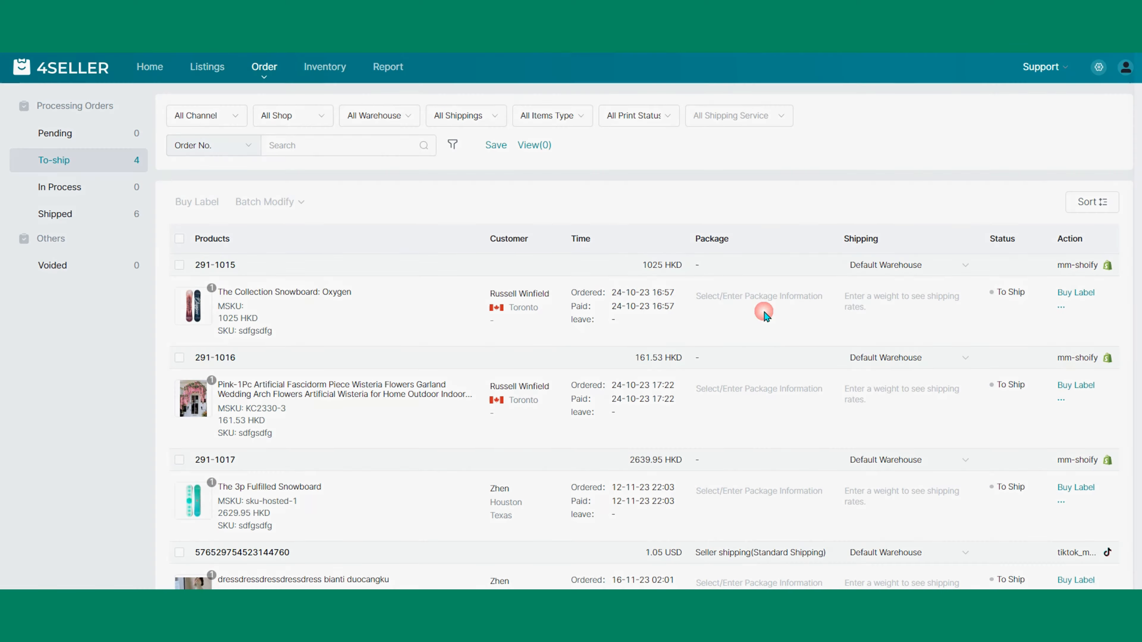
{"action": "left_click", "coordinate": [1109, 73]}
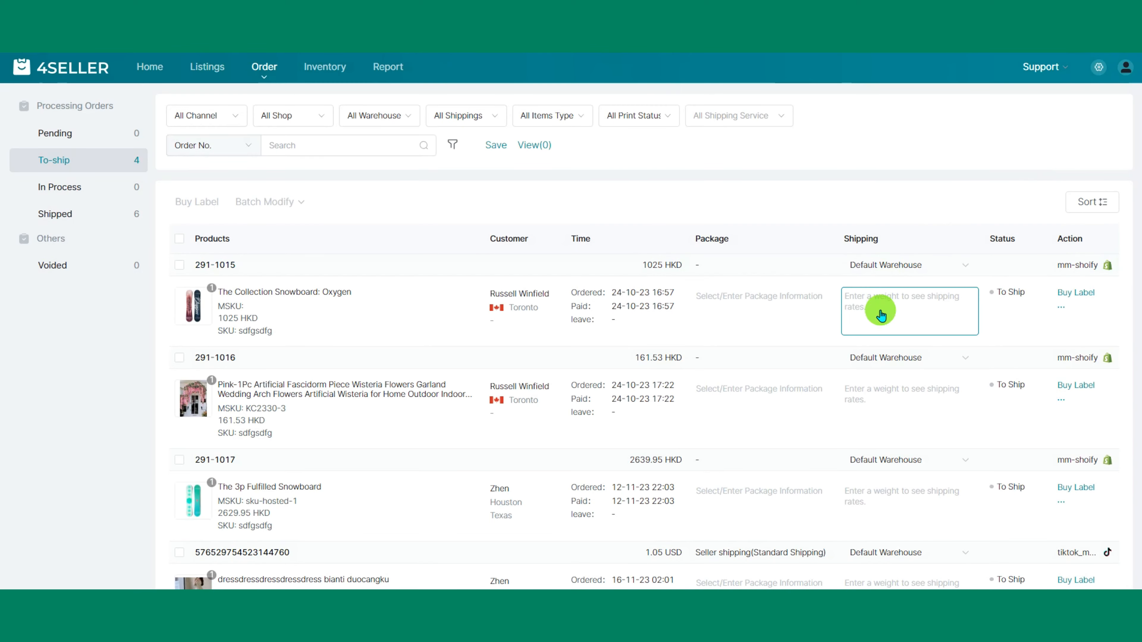
{"action": "left_click", "coordinate": [879, 311]}
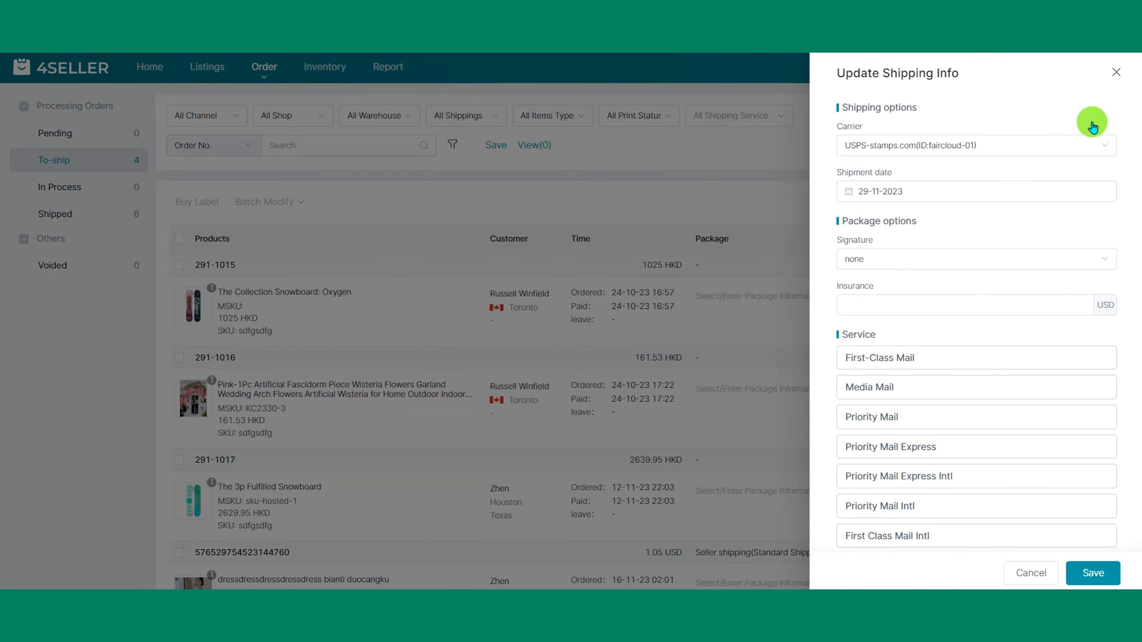
{"action": "left_click", "coordinate": [1116, 72]}
Step: Start a label purchase for the Collection Snowboard: Oxygen order with a 1 LB weight and the first listed carrier rate
{"action": "left_click", "coordinate": [1092, 202]}
{"action": "left_click", "coordinate": [1086, 304]}
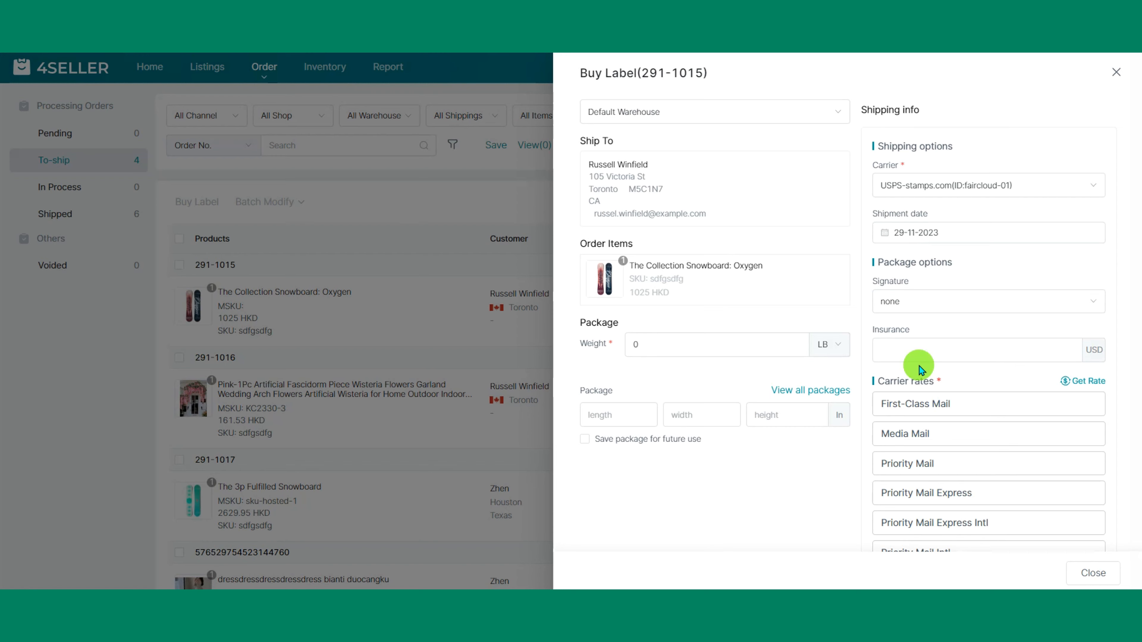
{"action": "left_click", "coordinate": [745, 353]}
{"action": "type", "text": "1"}
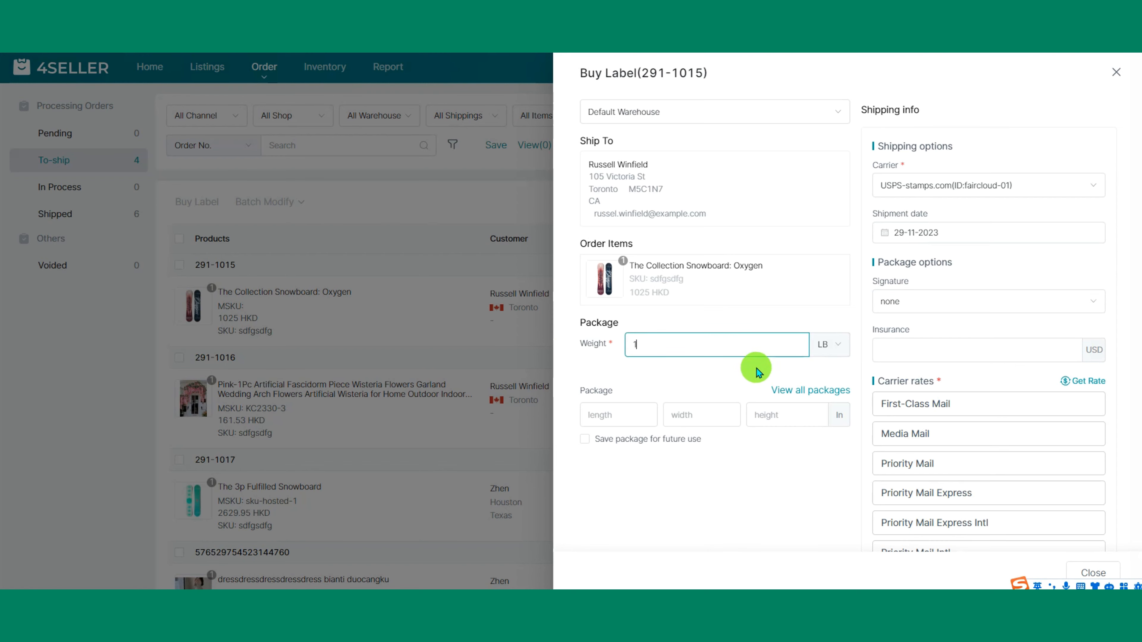
{"action": "left_click", "coordinate": [923, 408]}
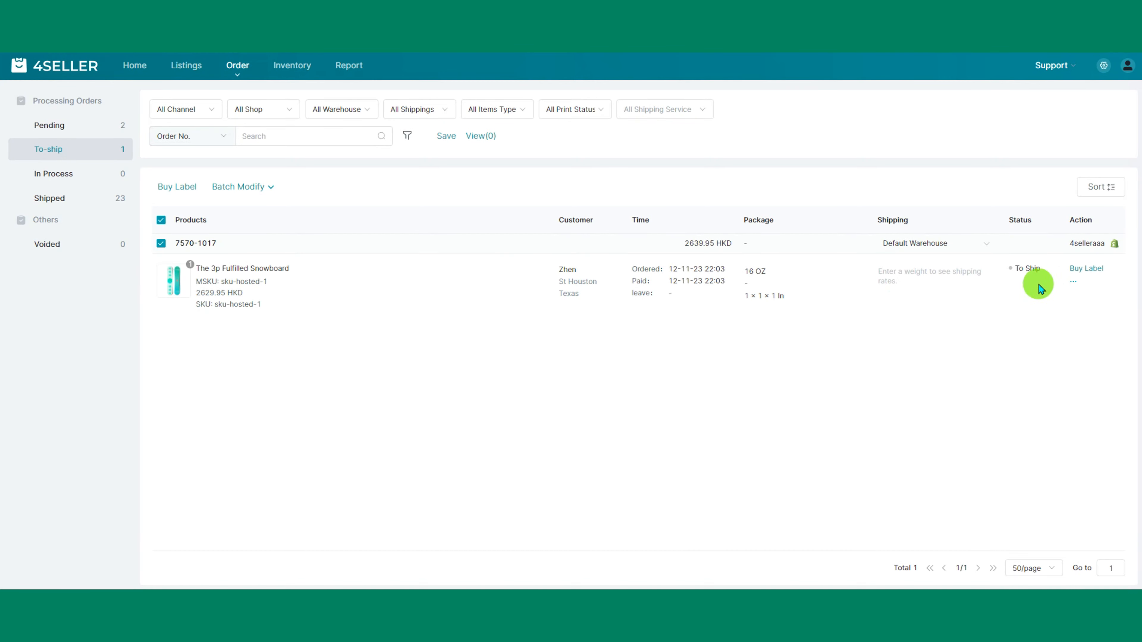
Step: Review the individual order actions and batch options available for the To-ship 3p Fulfilled Snowboard order
{"action": "mouse_move", "coordinate": [1073, 284]}
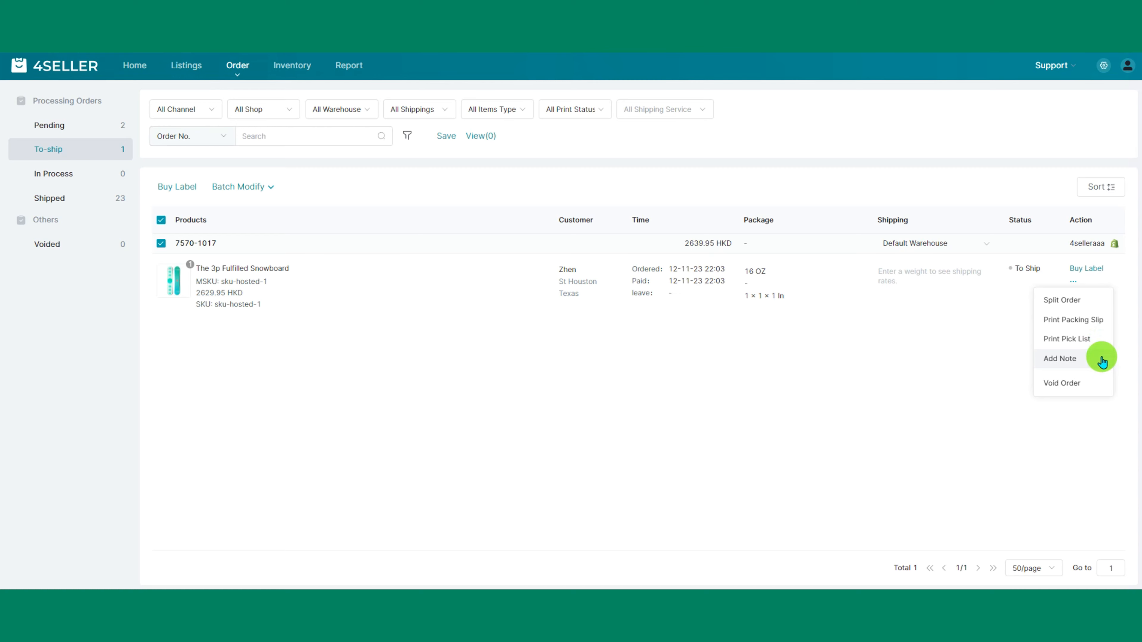
{"action": "left_click", "coordinate": [269, 187]}
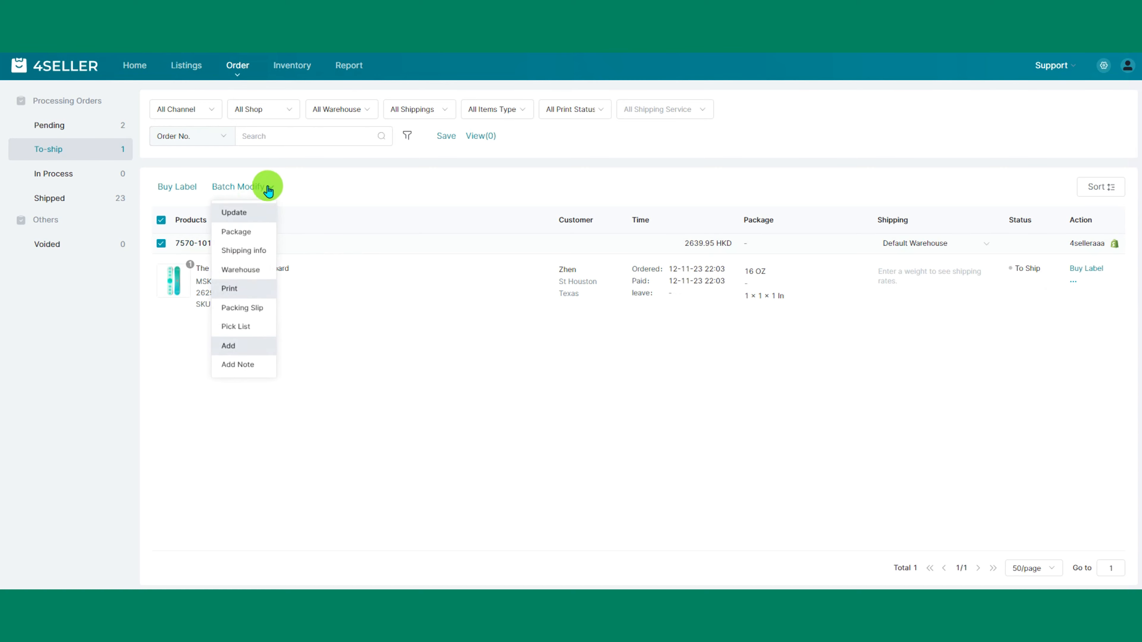
Step: Examine the print preference choices for labels and packing slips in the order settings, leaving them unsaved
{"action": "left_click", "coordinate": [1103, 66]}
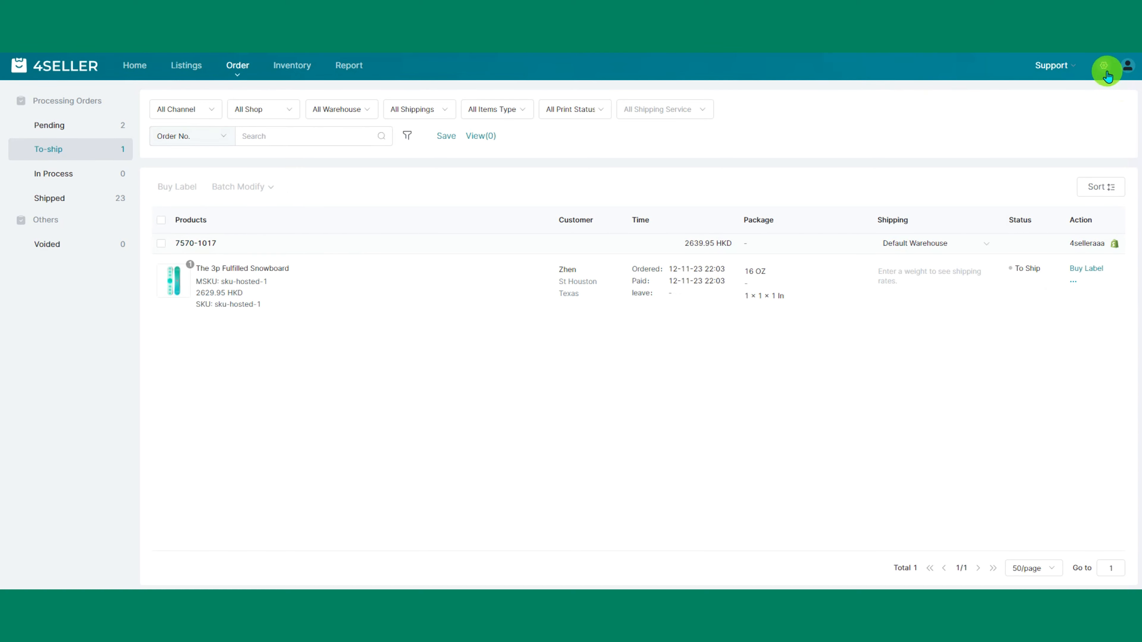
{"action": "left_click", "coordinate": [44, 342]}
{"action": "left_click", "coordinate": [296, 167]}
{"action": "left_click", "coordinate": [976, 104]}
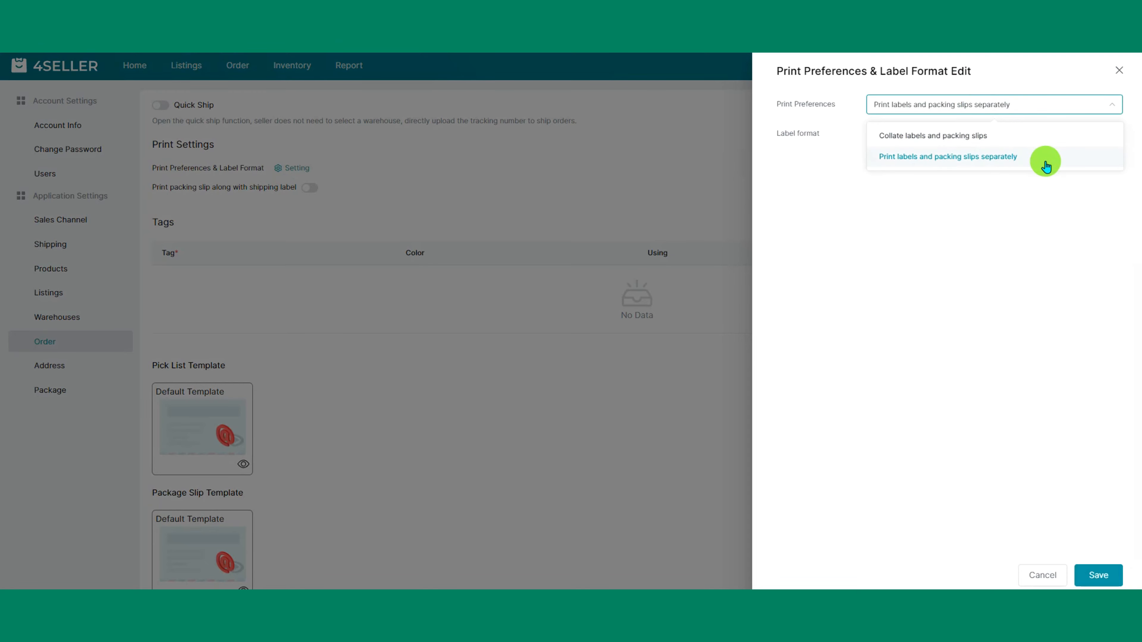
{"action": "left_click", "coordinate": [1119, 70]}
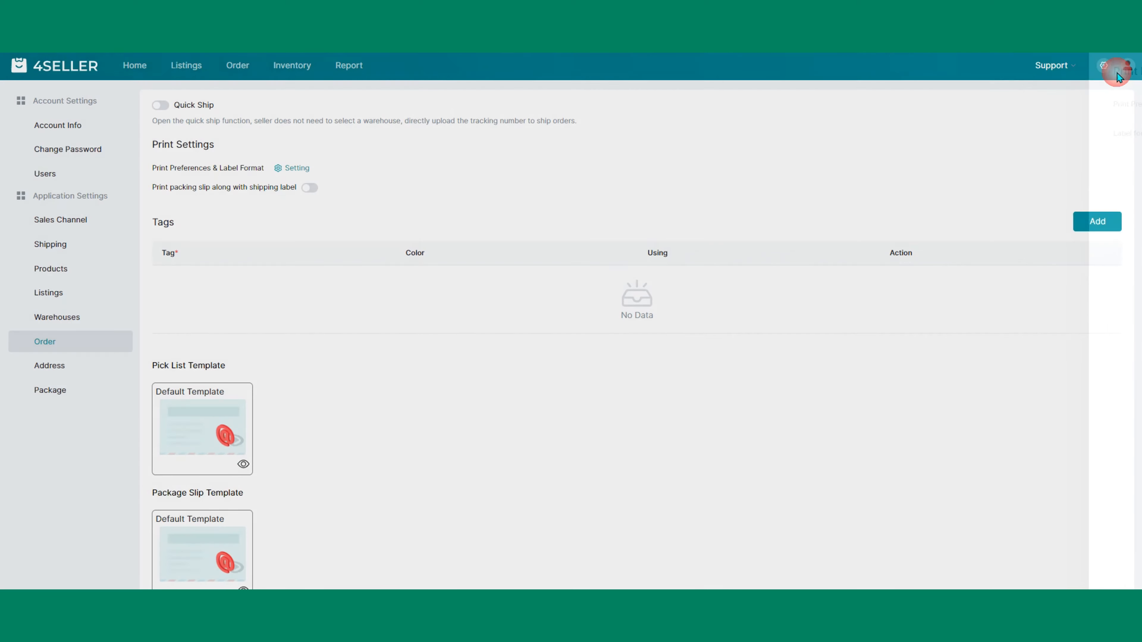
Step: Enable printing the packing slip along with the shipping label, including product name, shop SKU, variant value and price
{"action": "left_click", "coordinate": [307, 189]}
{"action": "left_click", "coordinate": [308, 189]}
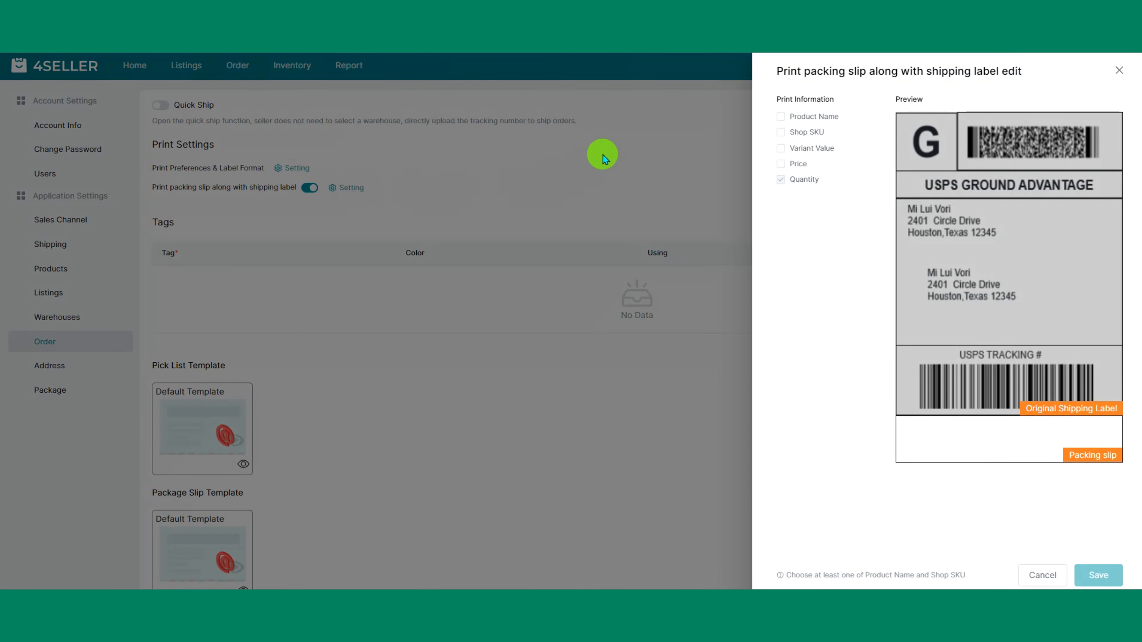
{"action": "left_click", "coordinate": [780, 116]}
{"action": "left_click", "coordinate": [780, 133]}
{"action": "left_click", "coordinate": [783, 148]}
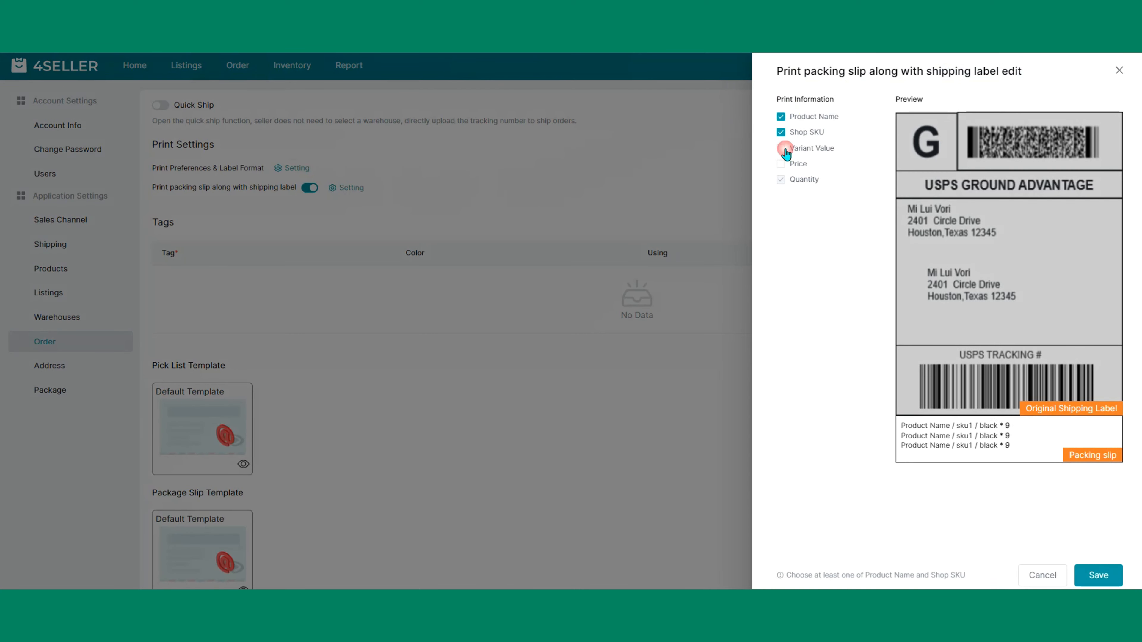
{"action": "left_click", "coordinate": [782, 165]}
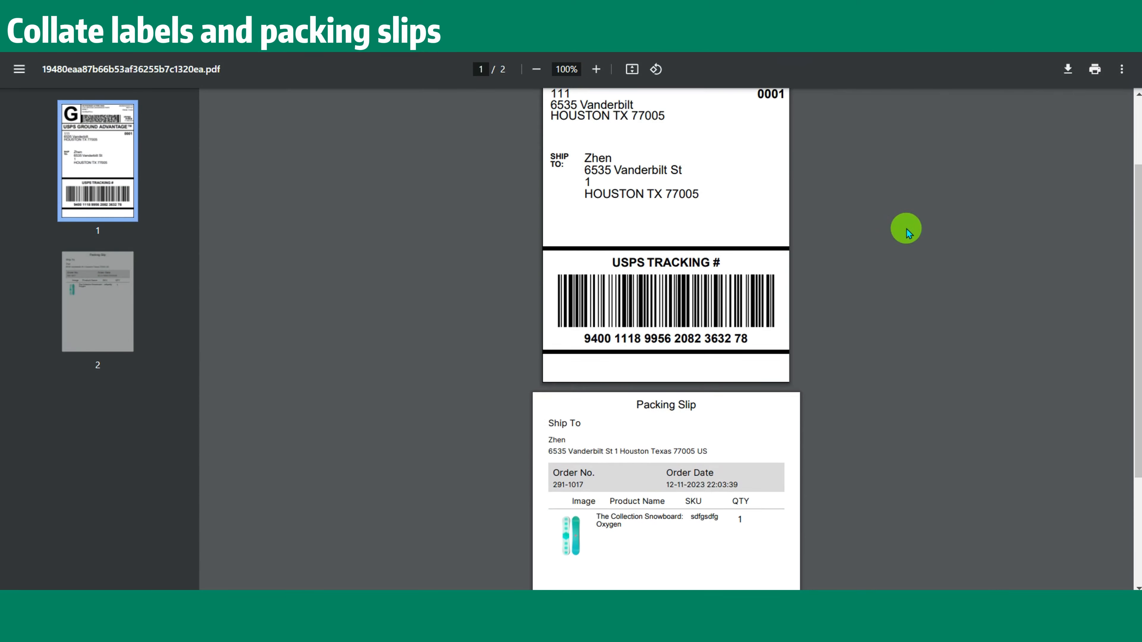
Step: Compare the collated label and packing slip PDFs, with and without item details printed on the shipping label
{"action": "scroll", "coordinate": [920, 275], "scroll_direction": "down", "scroll_amount": 4}
{"action": "scroll", "coordinate": [920, 275], "scroll_direction": "up", "scroll_amount": 5}
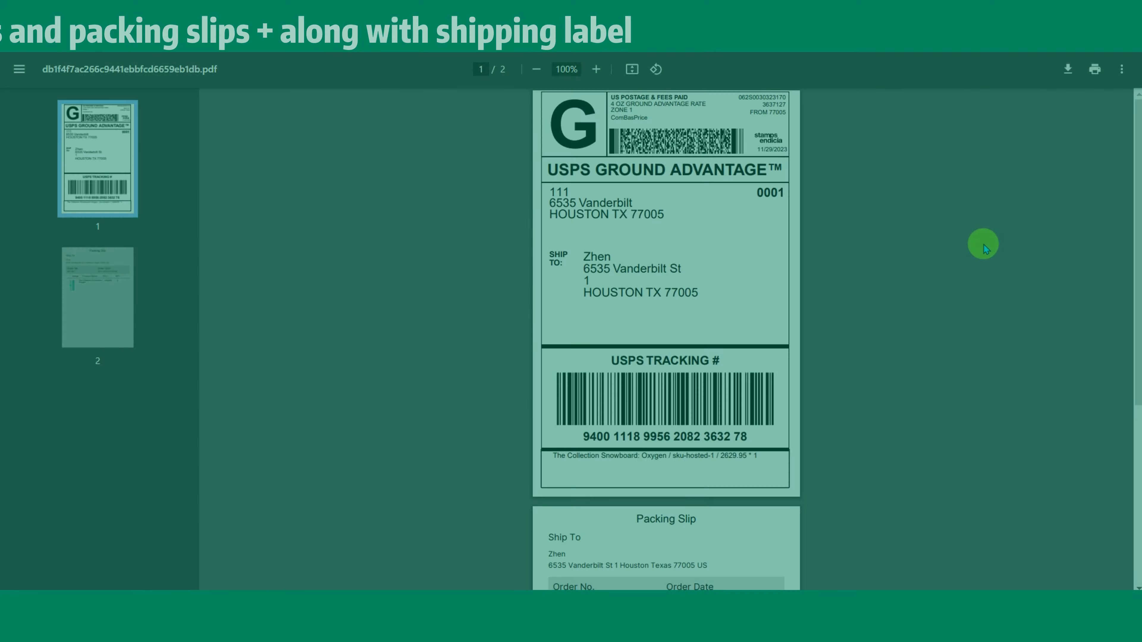
{"action": "scroll", "coordinate": [983, 270], "scroll_direction": "down", "scroll_amount": 3}
{"action": "scroll", "coordinate": [983, 290], "scroll_direction": "up", "scroll_amount": 3}
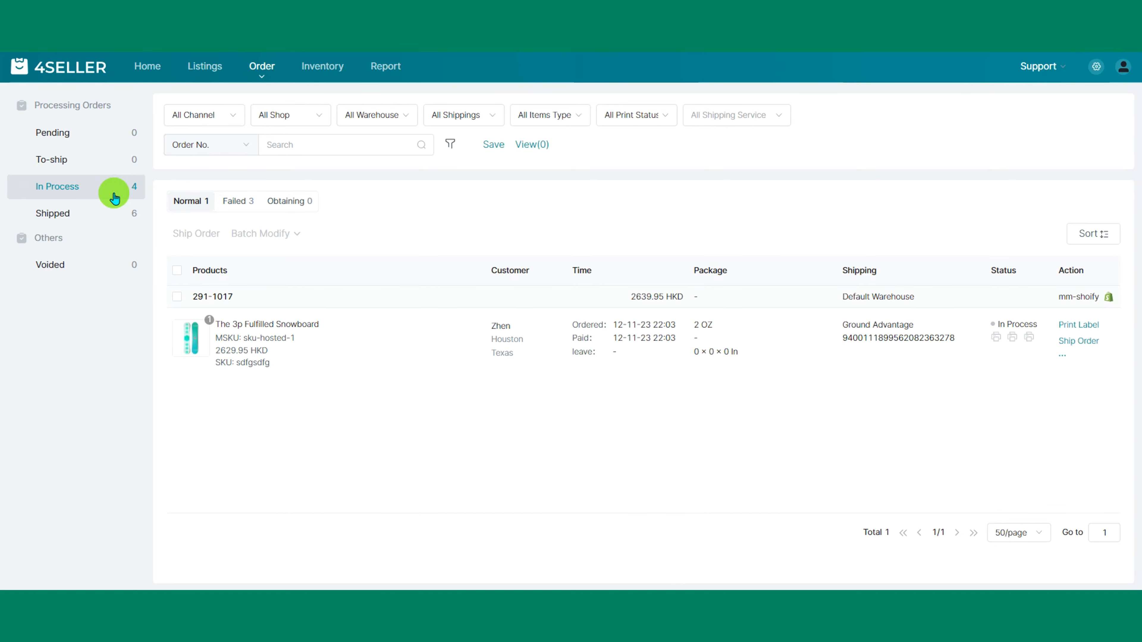
Step: Review the Obtaining, Normal and Failed groups of the In Process orders and return to the Normal ones
{"action": "left_click", "coordinate": [275, 212]}
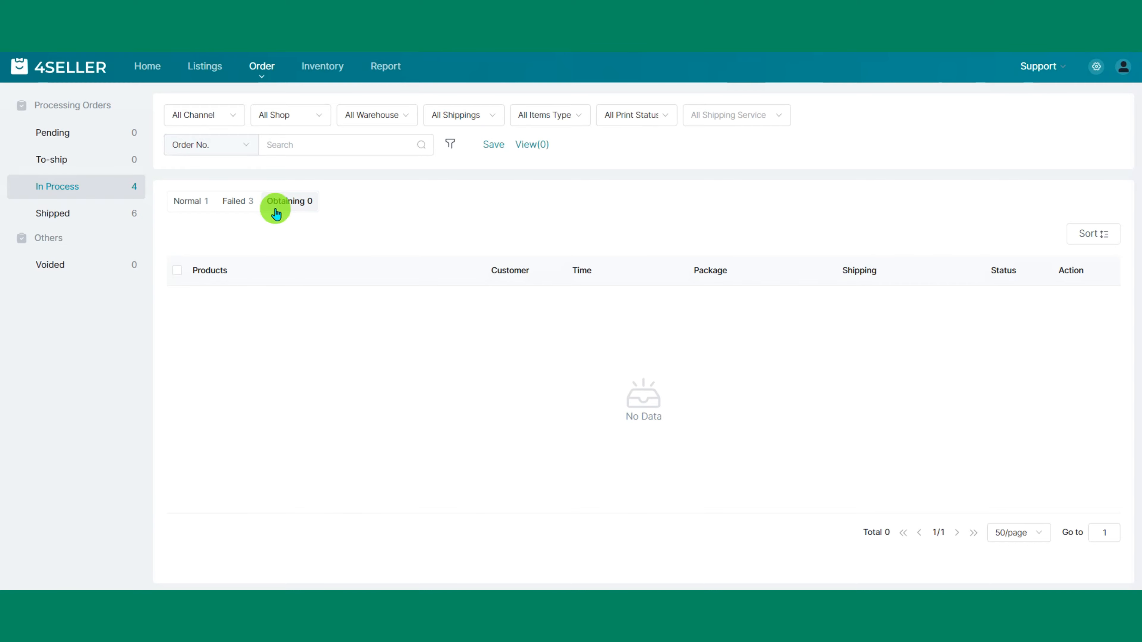
{"action": "left_click", "coordinate": [191, 203]}
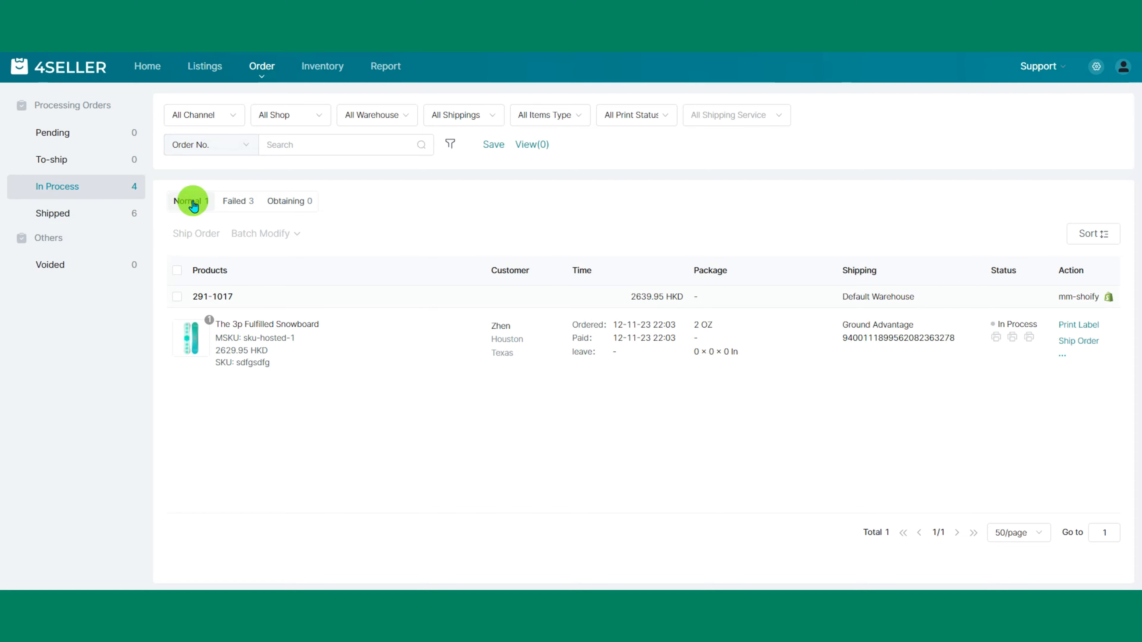
{"action": "left_click", "coordinate": [233, 203]}
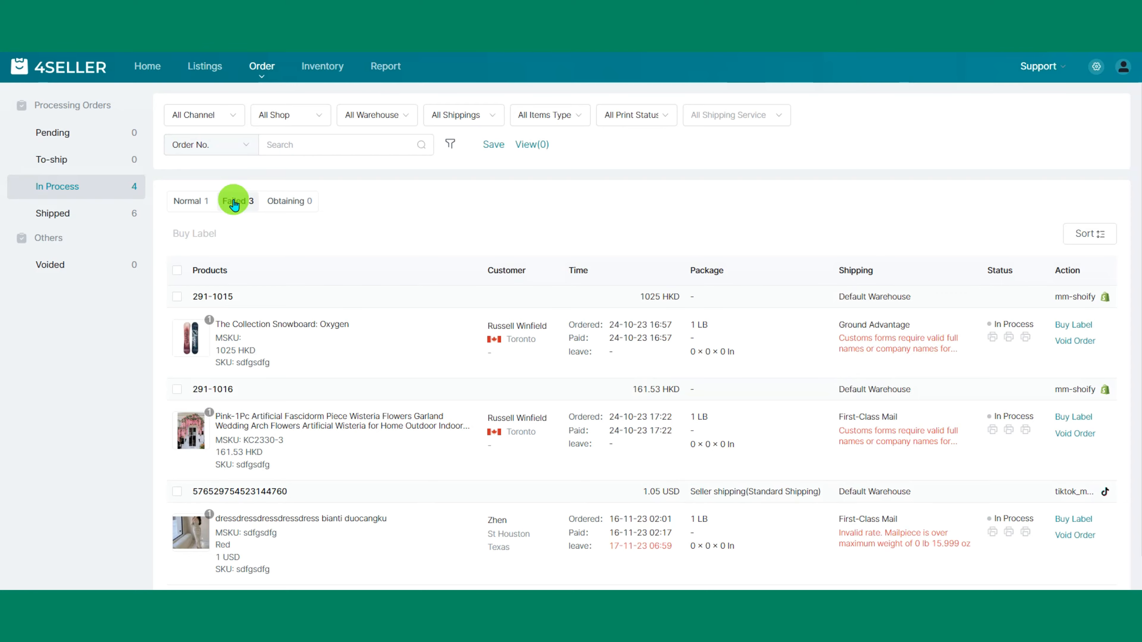
{"action": "left_click", "coordinate": [200, 204]}
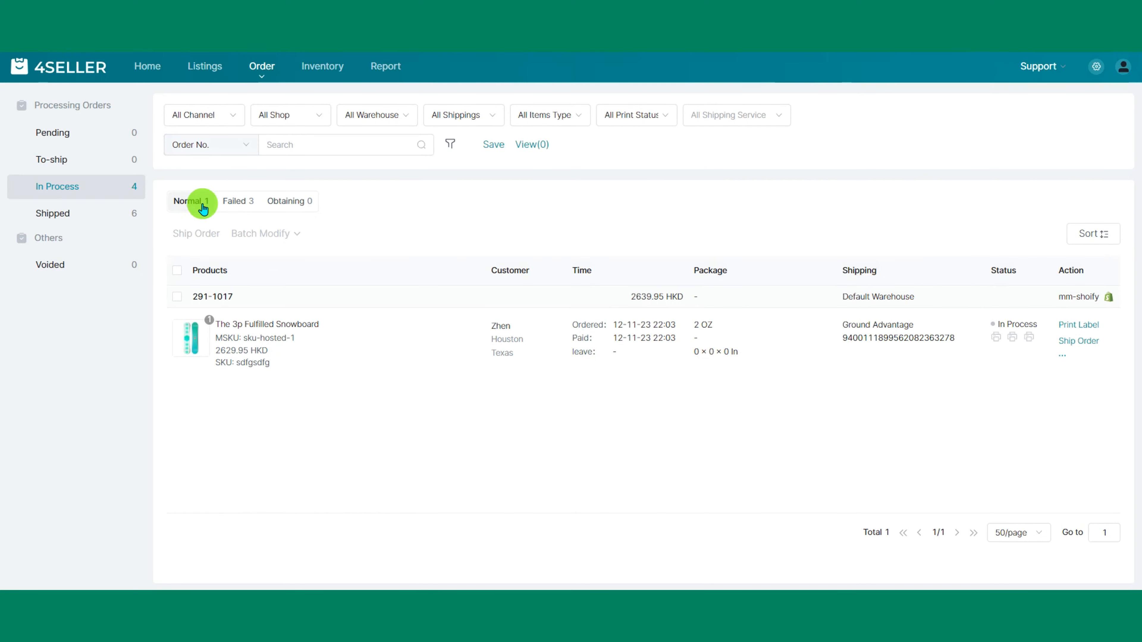
Step: Mark the shipping label of the In Process 3p Fulfilled Snowboard order as printed
{"action": "left_click", "coordinate": [177, 296]}
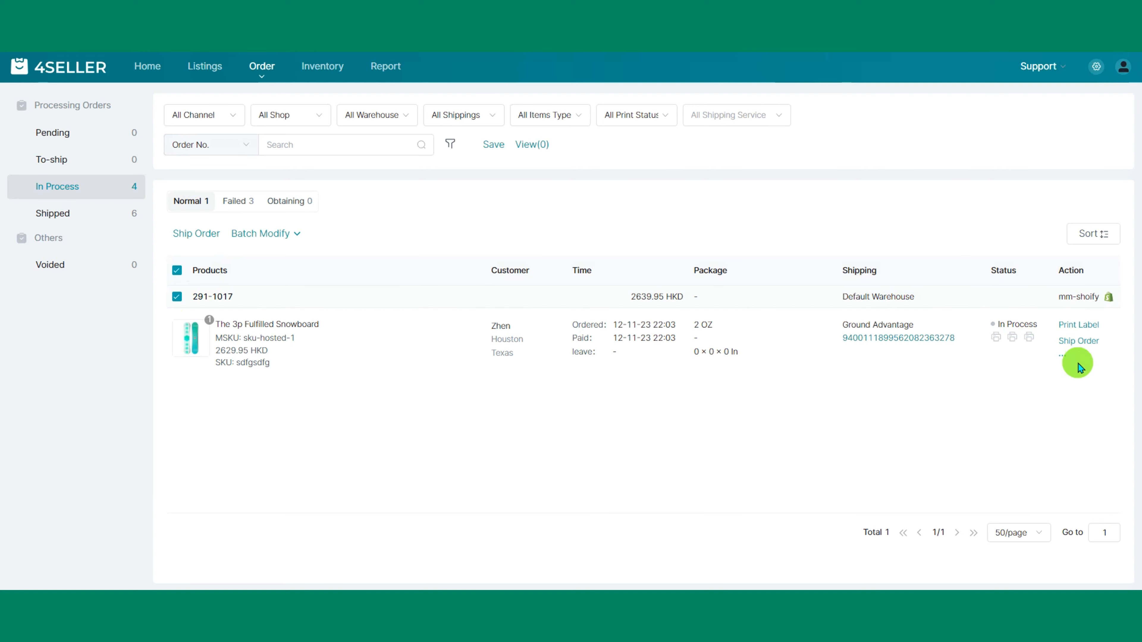
{"action": "left_click", "coordinate": [1061, 355]}
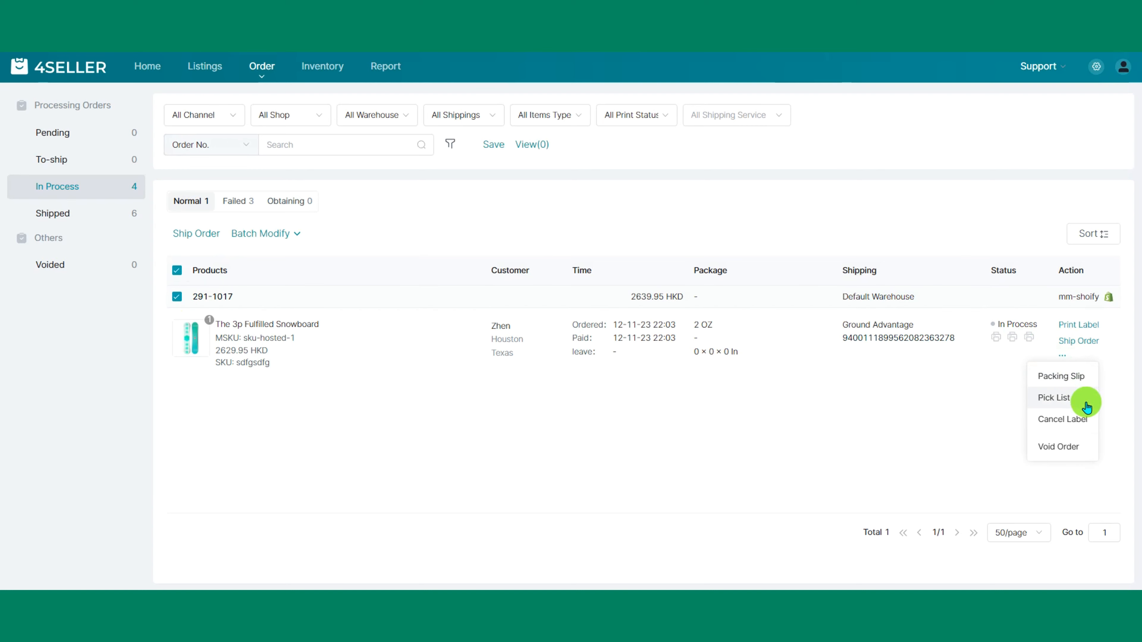
{"action": "left_click", "coordinate": [274, 234]}
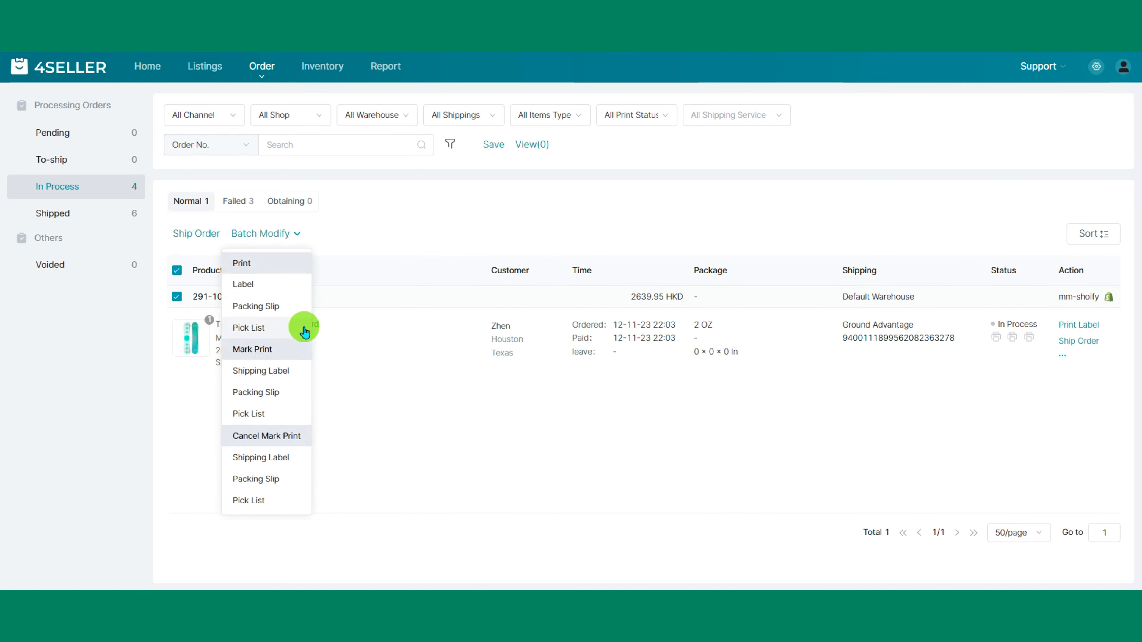
{"action": "mouse_move", "coordinate": [296, 232]}
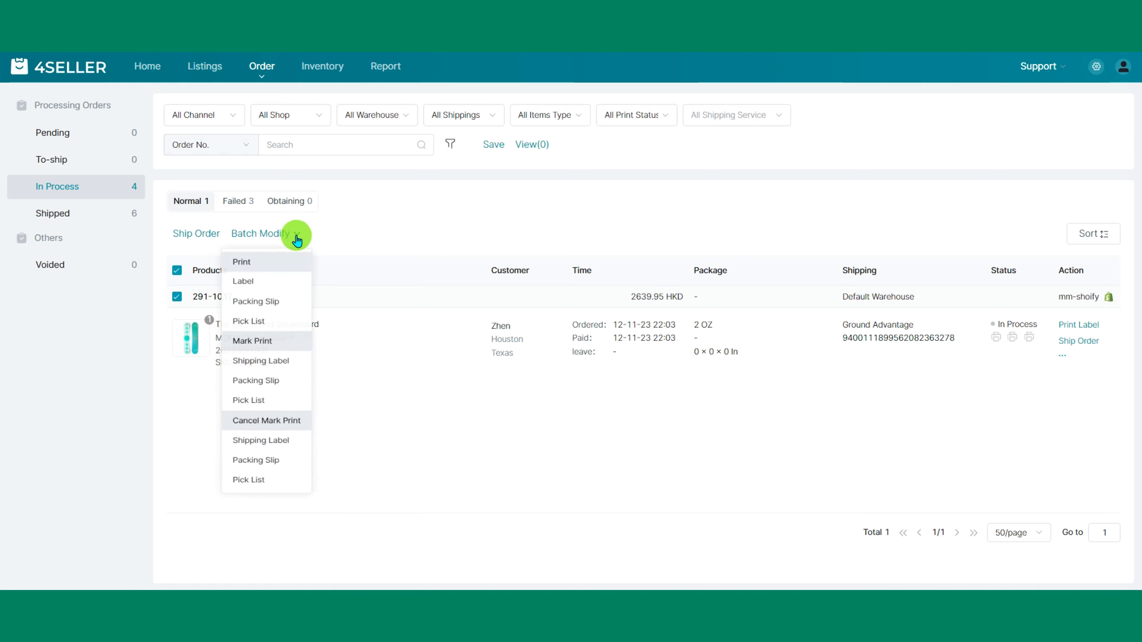
{"action": "left_click", "coordinate": [295, 370]}
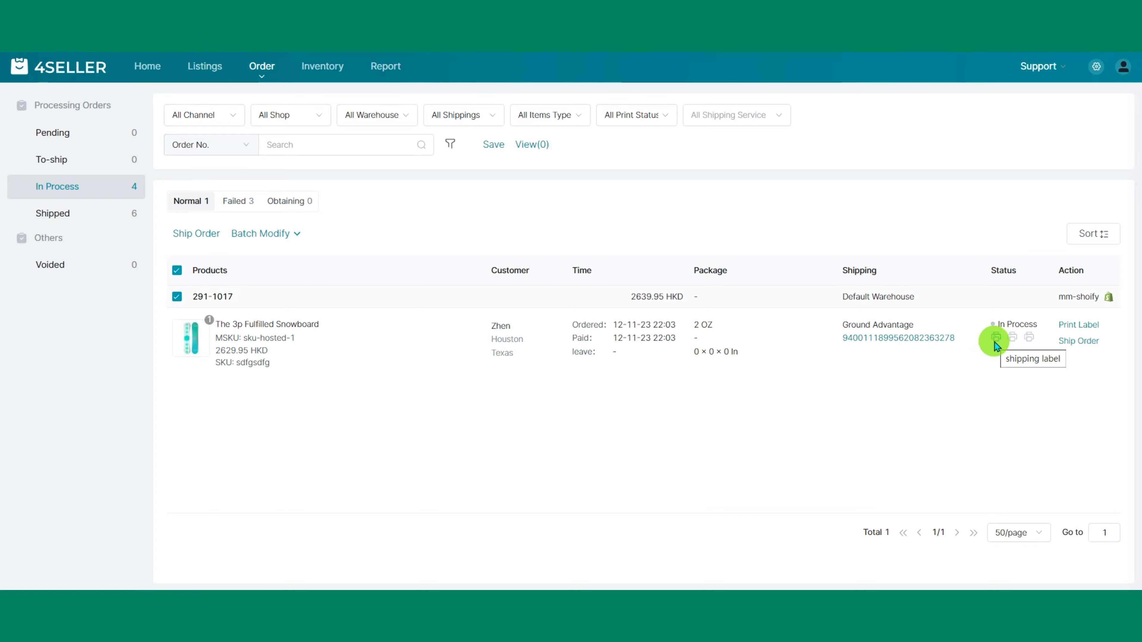
Step: Buy a Ground Advantage ($6.47) label for the failed dress order
{"action": "left_click", "coordinate": [240, 203]}
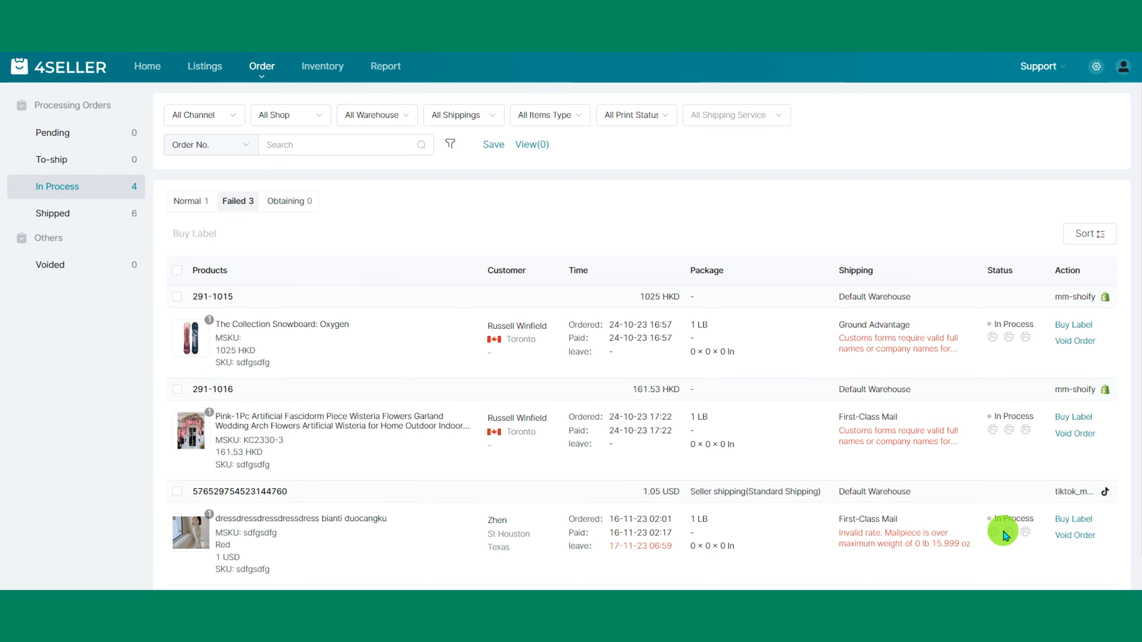
{"action": "left_click", "coordinate": [1073, 519]}
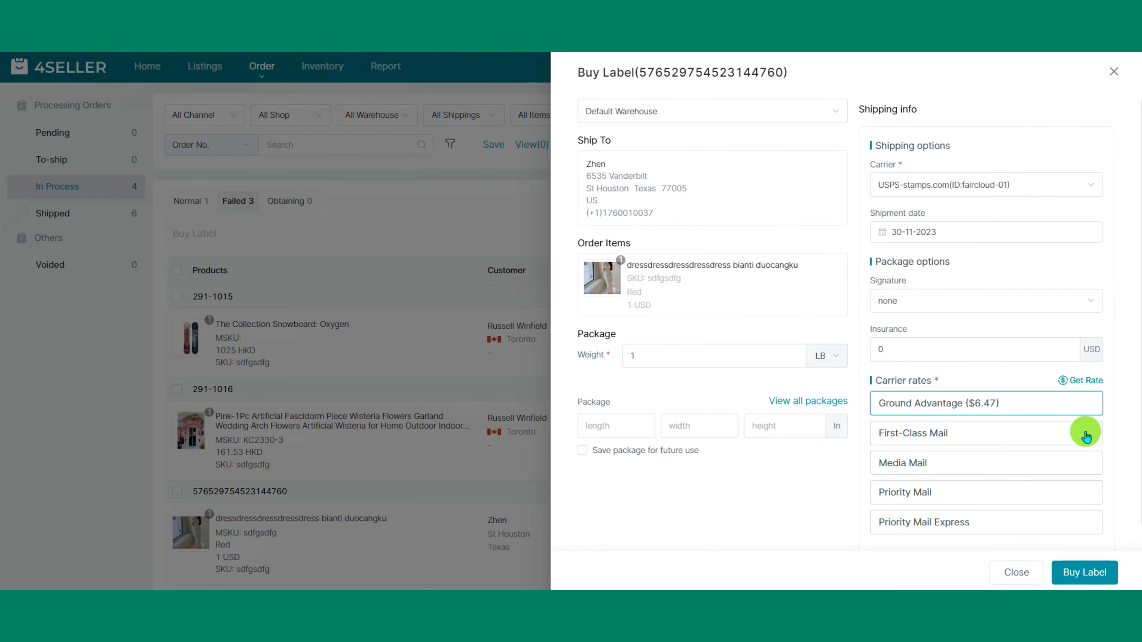
{"action": "left_click", "coordinate": [1084, 572]}
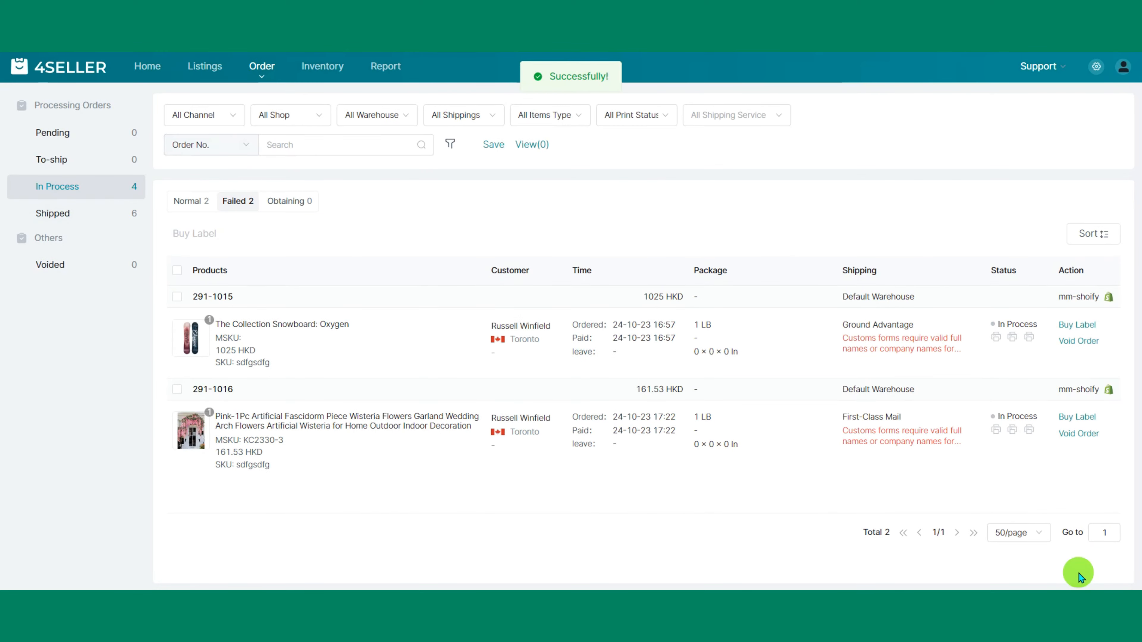
Step: Ship all Normal In Process orders in one batch and open the Shipped orders
{"action": "left_click", "coordinate": [188, 201]}
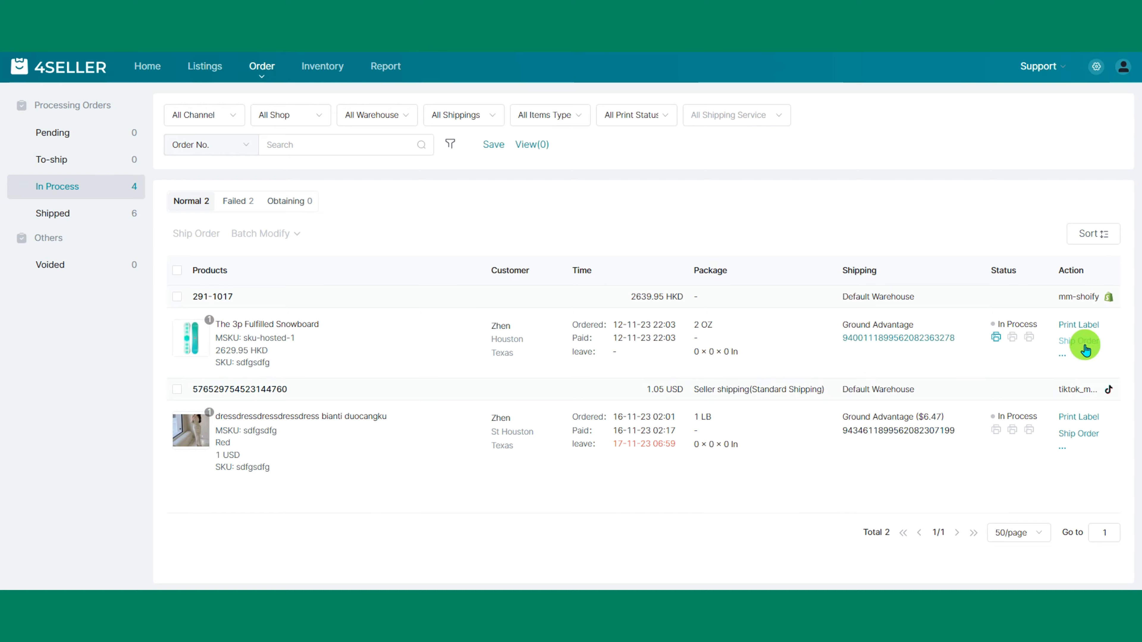
{"action": "left_click", "coordinate": [176, 270]}
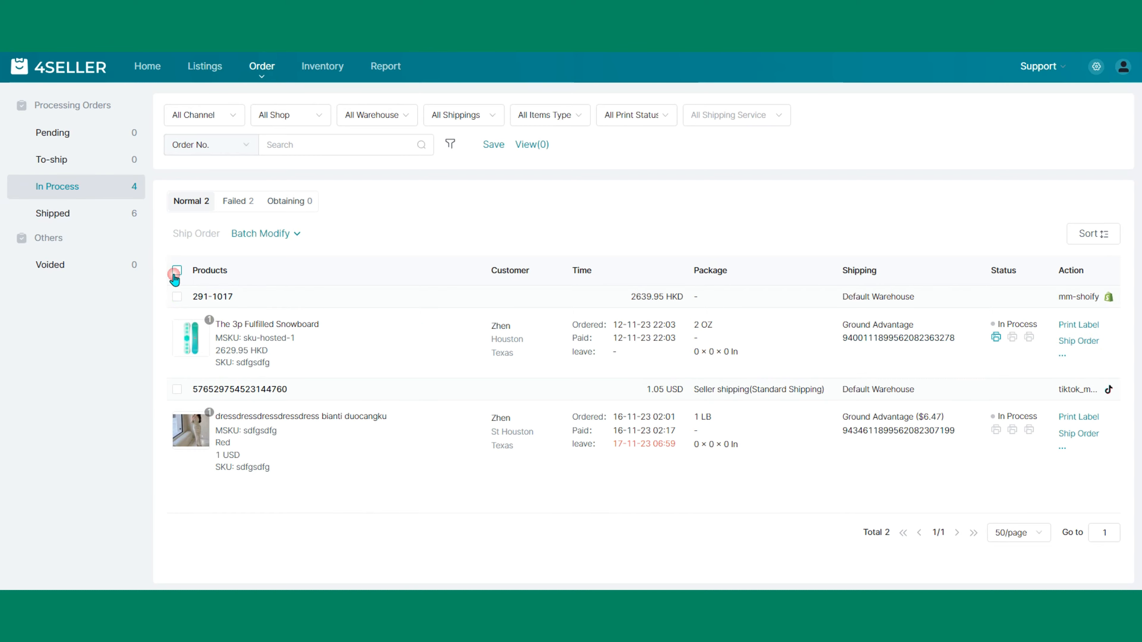
{"action": "left_click", "coordinate": [190, 239]}
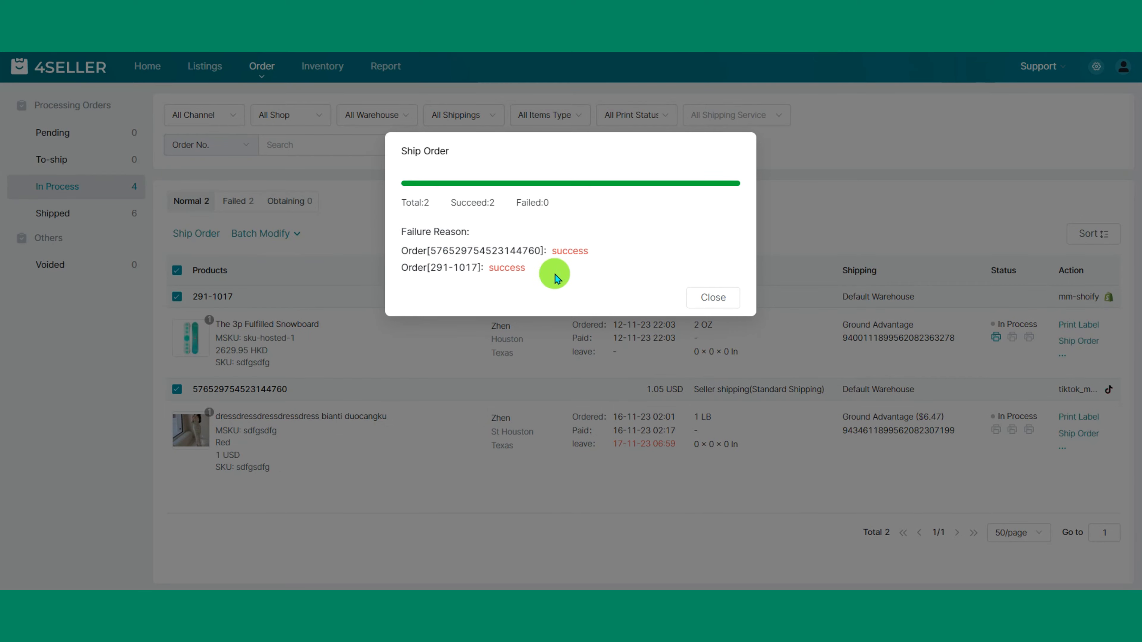
{"action": "left_click", "coordinate": [695, 297]}
{"action": "left_click", "coordinate": [75, 224]}
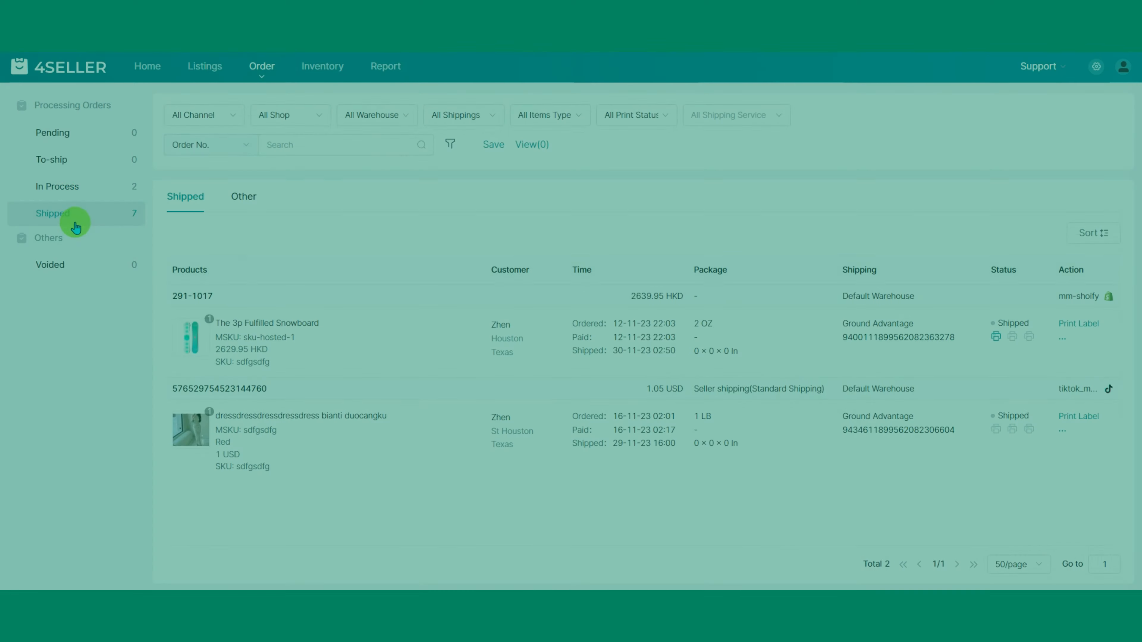